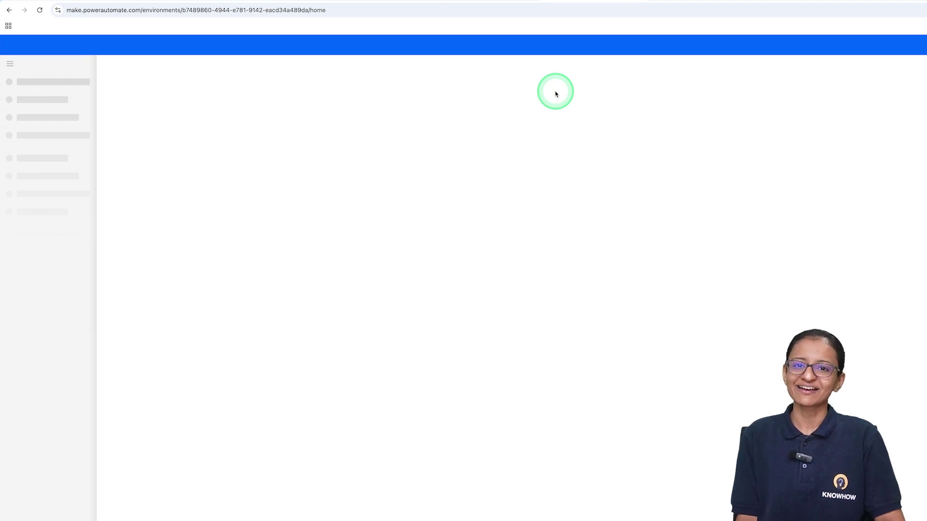
- Switch to Planner, open the plan "this is test plan" and add a bucket named "done task"
click(659, 1)
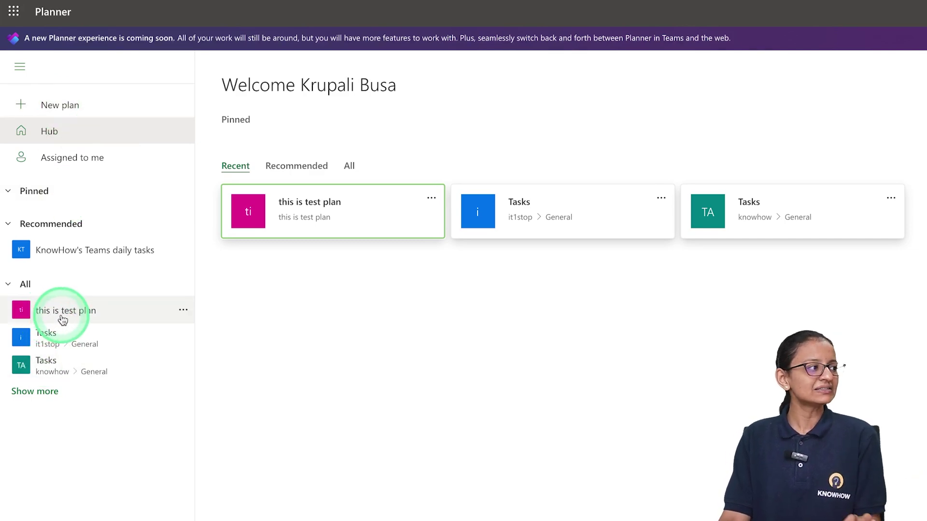
click(98, 318)
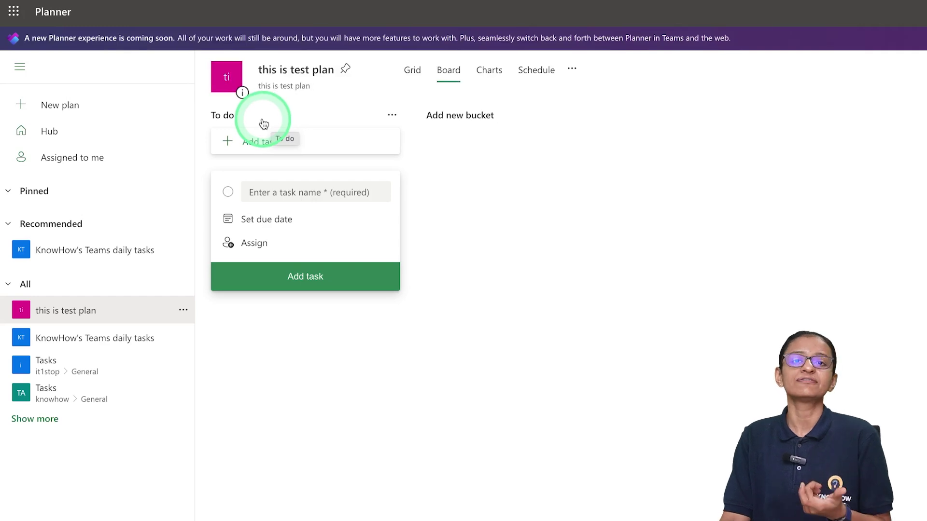
click(447, 124)
text(di)
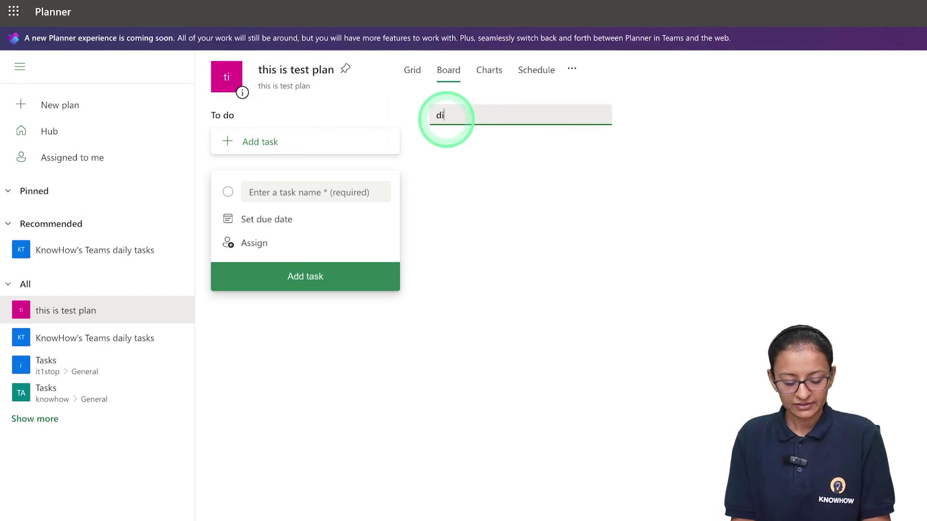
text(one task)
key(Return)
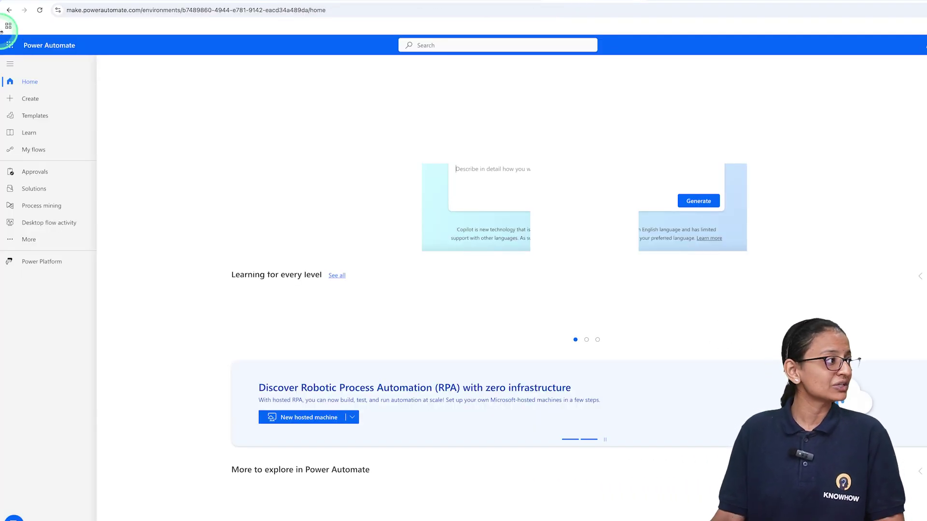
- Switch to Power Automate and start building a new scheduled cloud flow
click(32, 102)
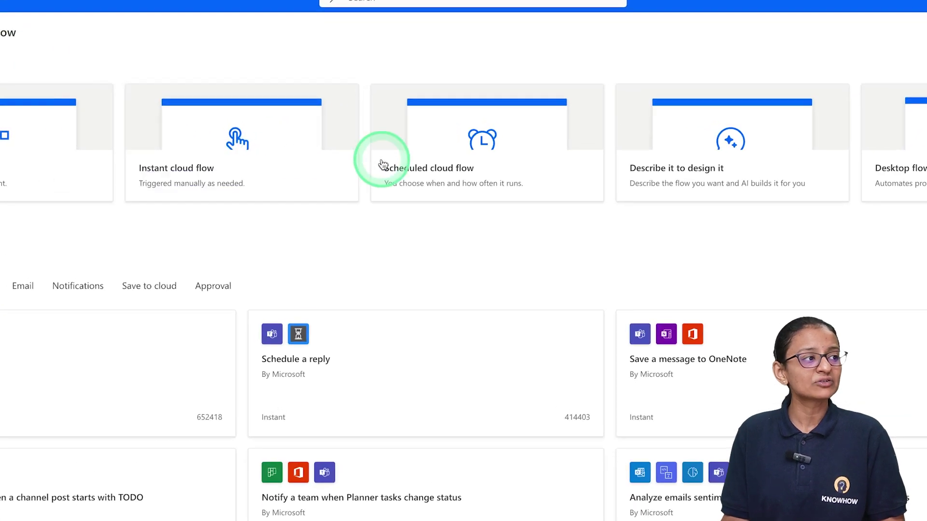
click(397, 169)
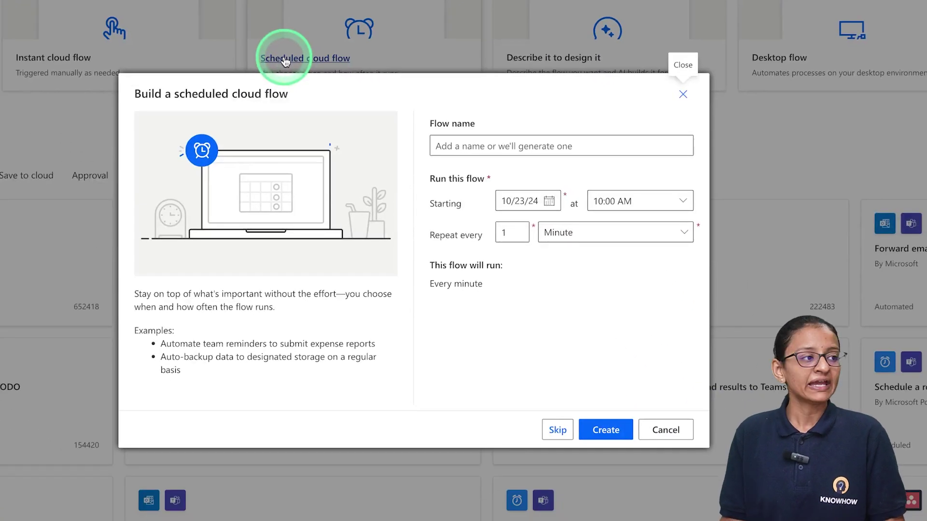
click(546, 189)
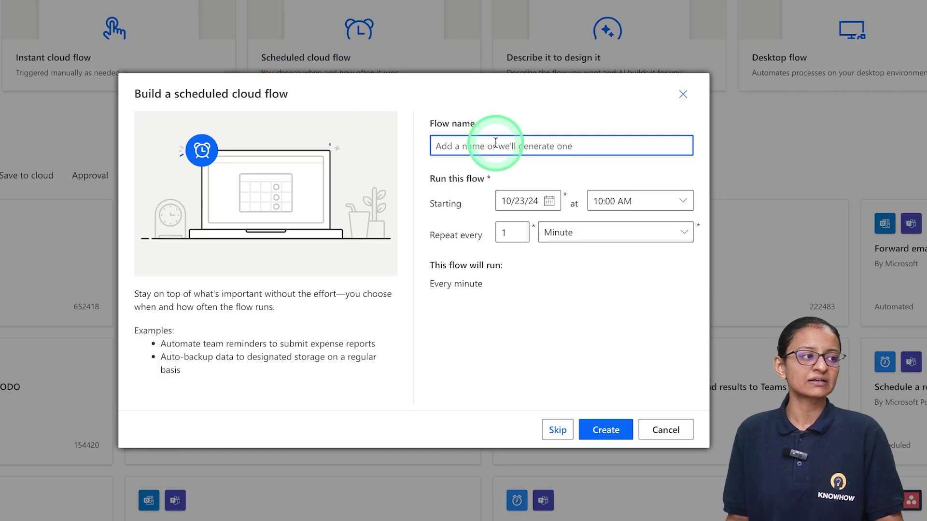
text(TEst)
key(BackSpace)
key(BackSpace)
key(BackSpace)
key(BackSpace)
key(BackSpace)
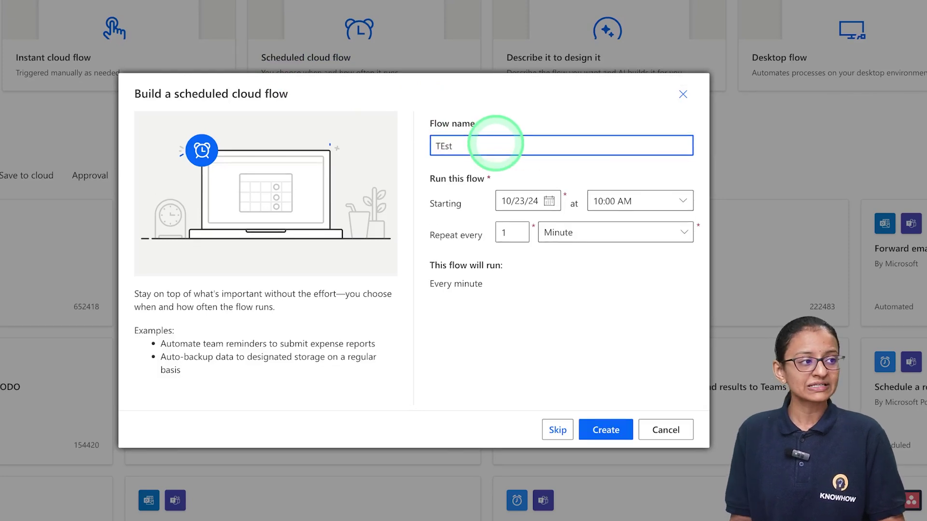
- Name the scheduled flow "Planner task creation"
text(PLaner ta)
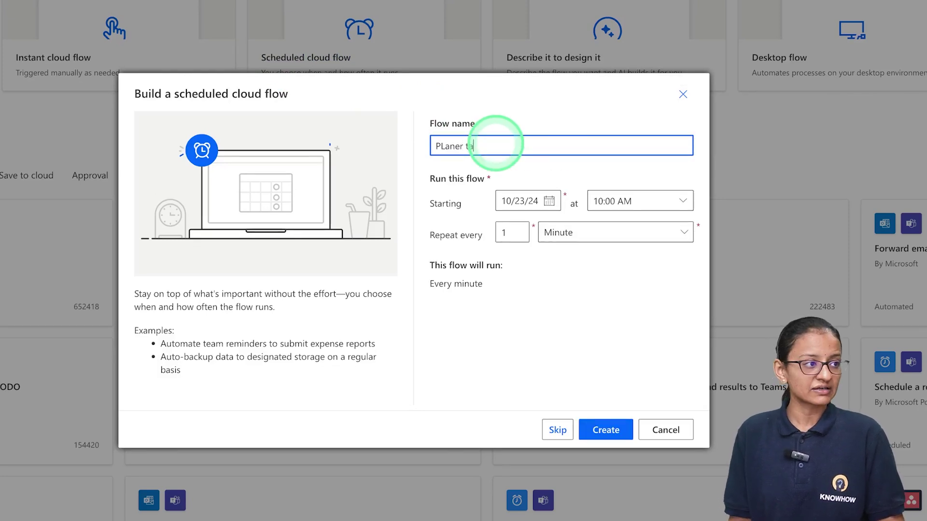
key(BackSpace)
key(BackSpace)
key(BackSpace)
key(BackSpace)
key(BackSpace)
key(BackSpace)
text(lanner task creation)
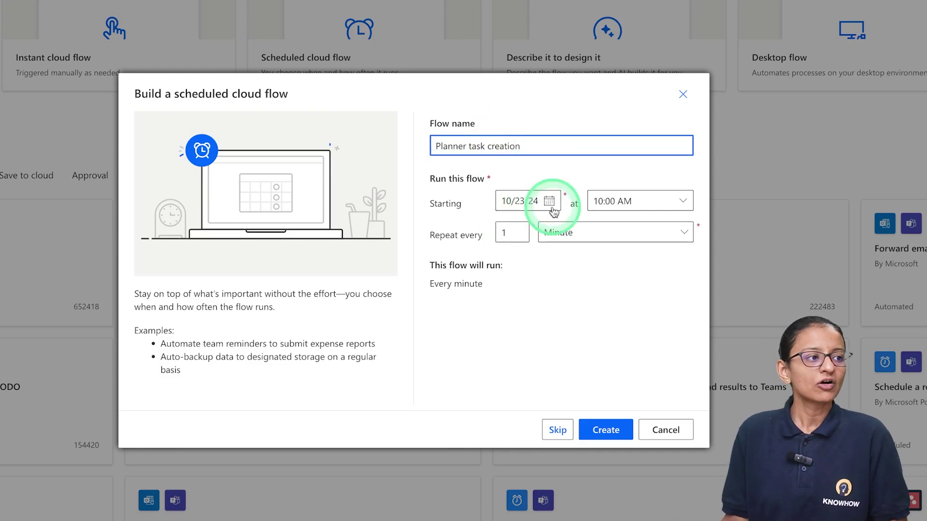
- Set the flow's start time to 11:00 AM
click(663, 201)
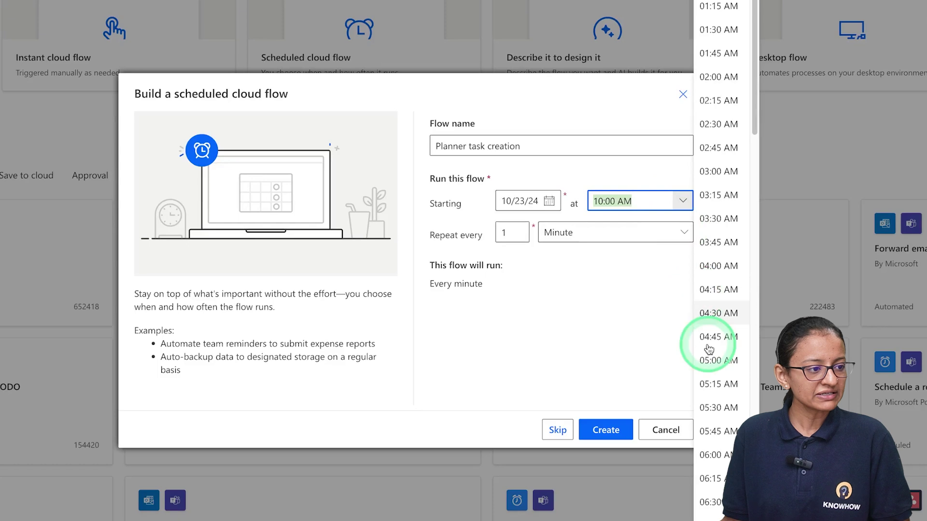
scroll(720, 403, down, 10)
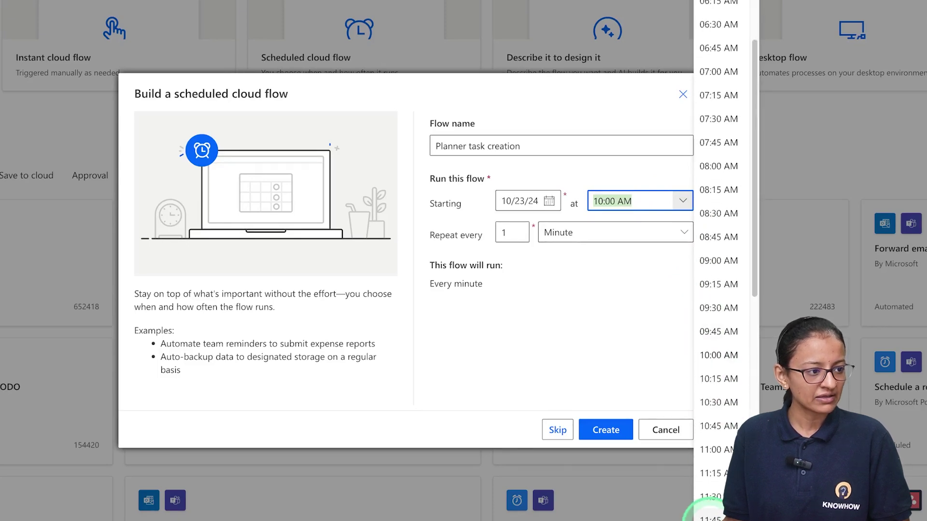
click(708, 454)
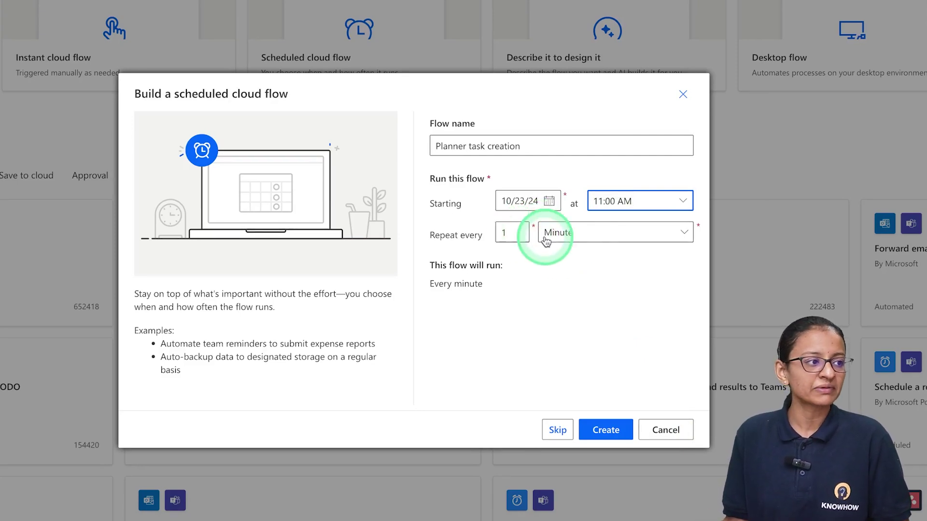
- Set the flow to repeat every 15 days and create it
click(605, 235)
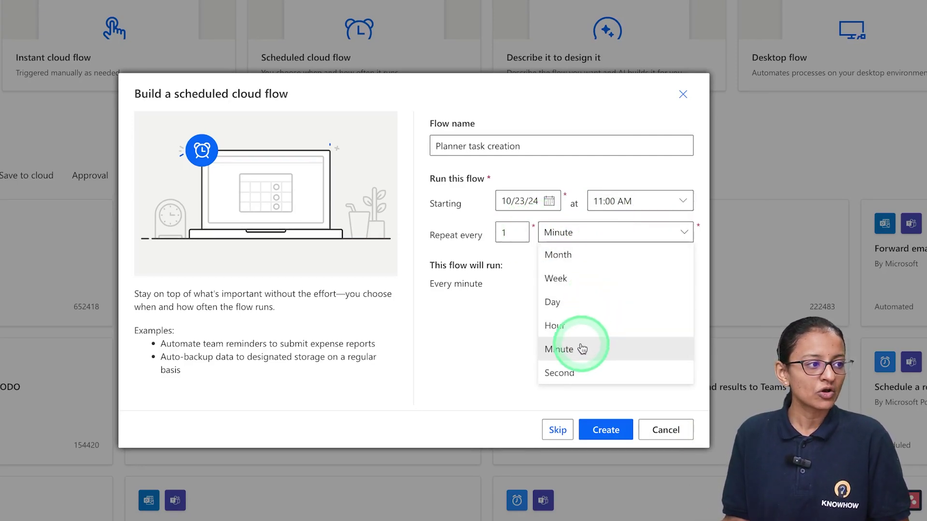
click(565, 260)
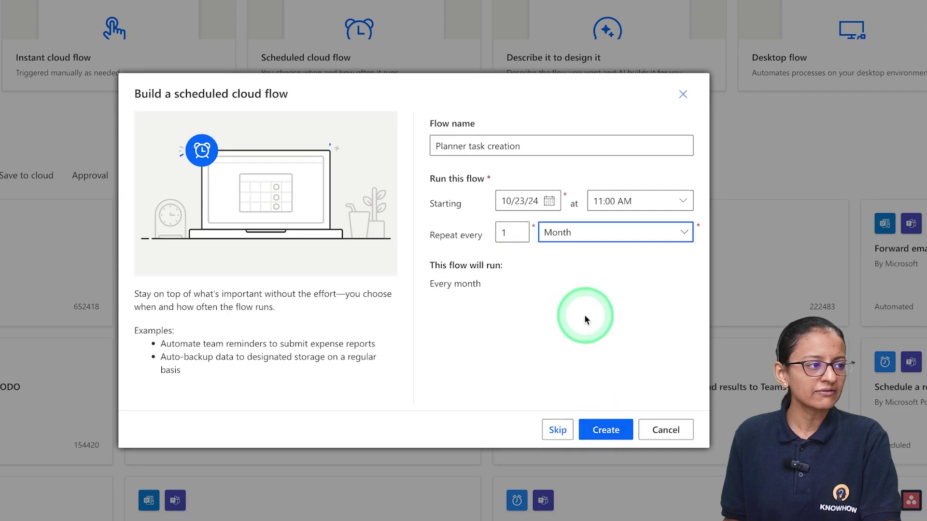
click(580, 246)
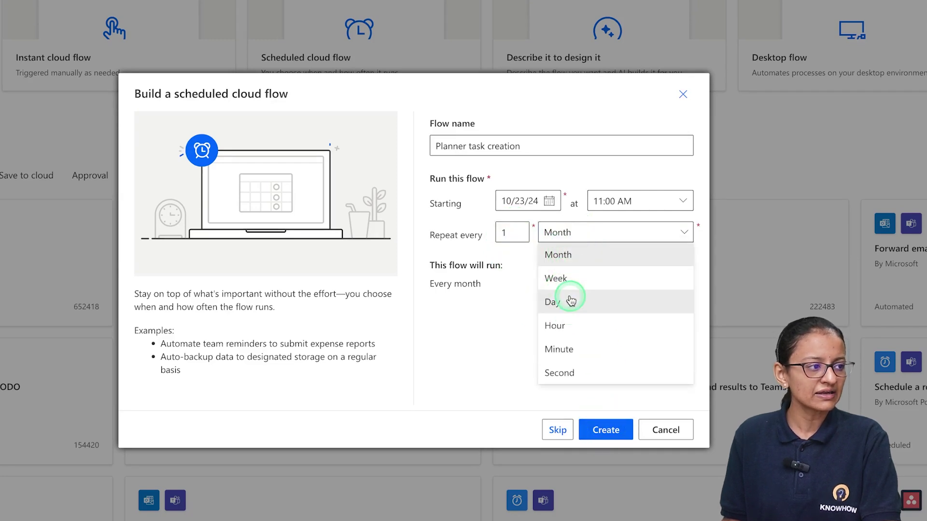
click(569, 300)
click(511, 232)
text(5)
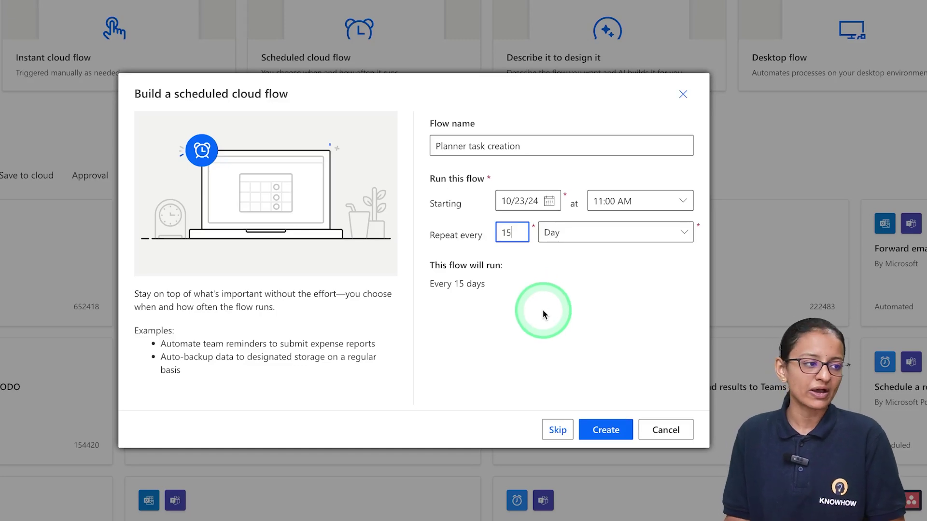
click(604, 431)
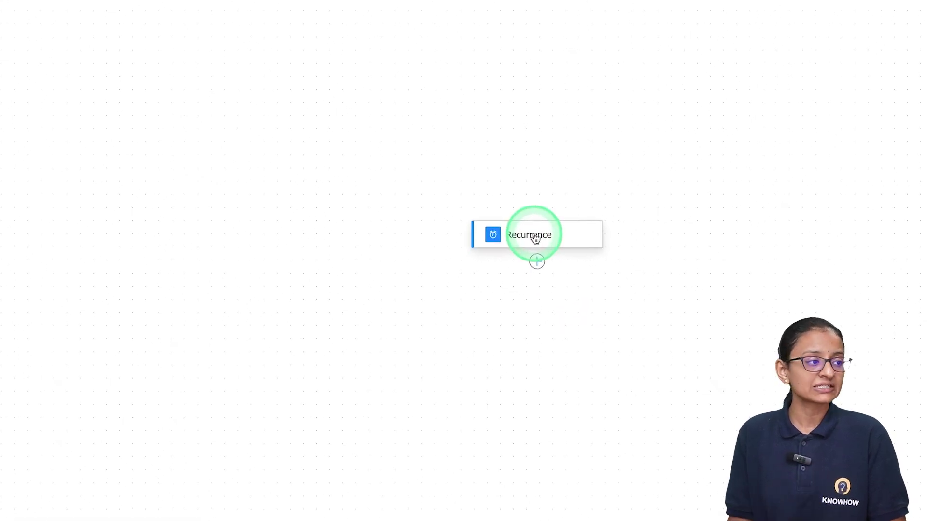
- Open the Recurrence trigger, review its schedule parameters and close its details
click(535, 239)
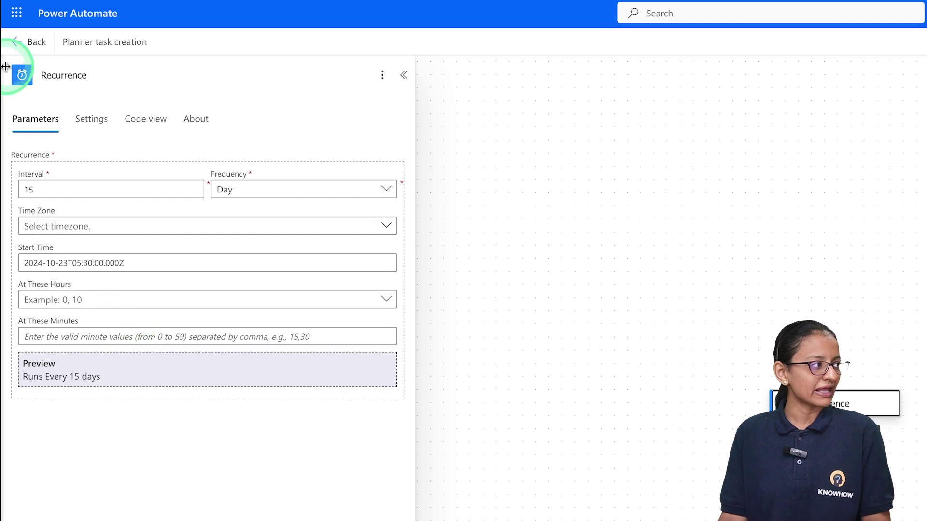
click(546, 244)
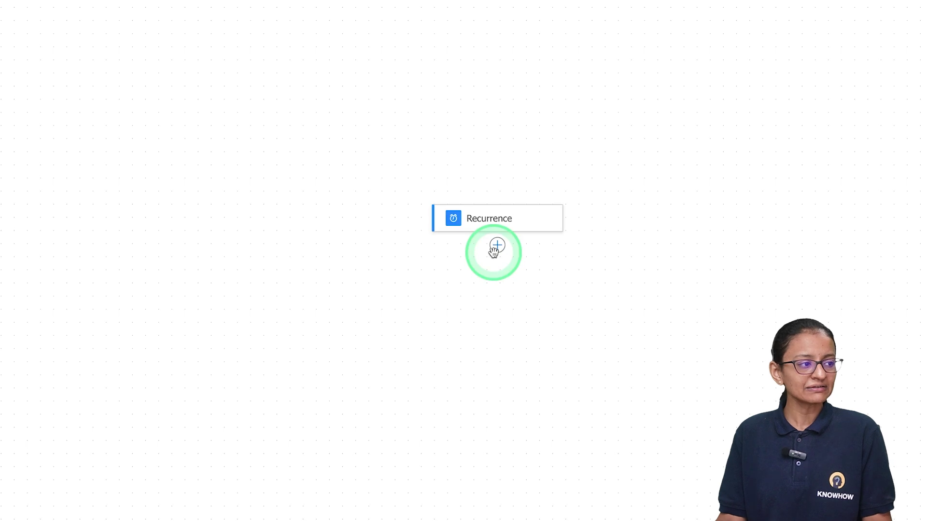
click(259, 100)
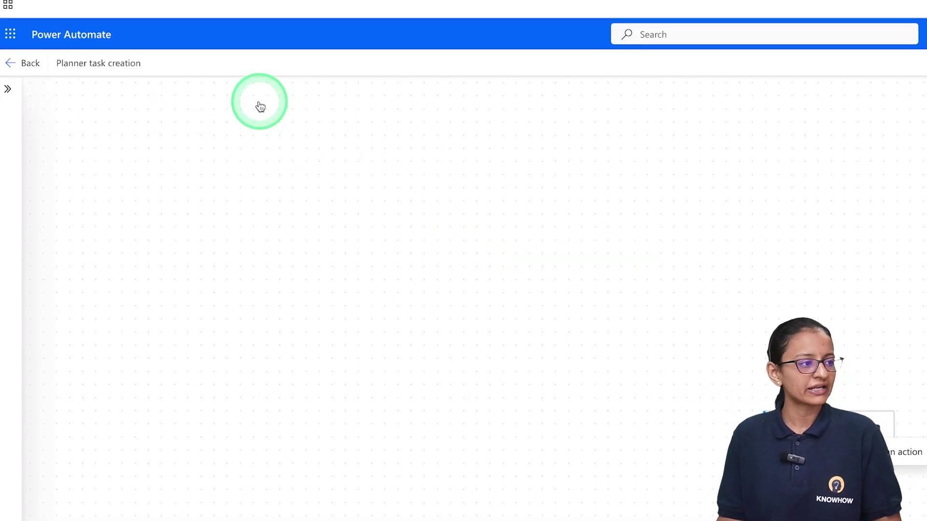
- Add Planner's "Create a task" action after the Recurrence trigger
click(529, 275)
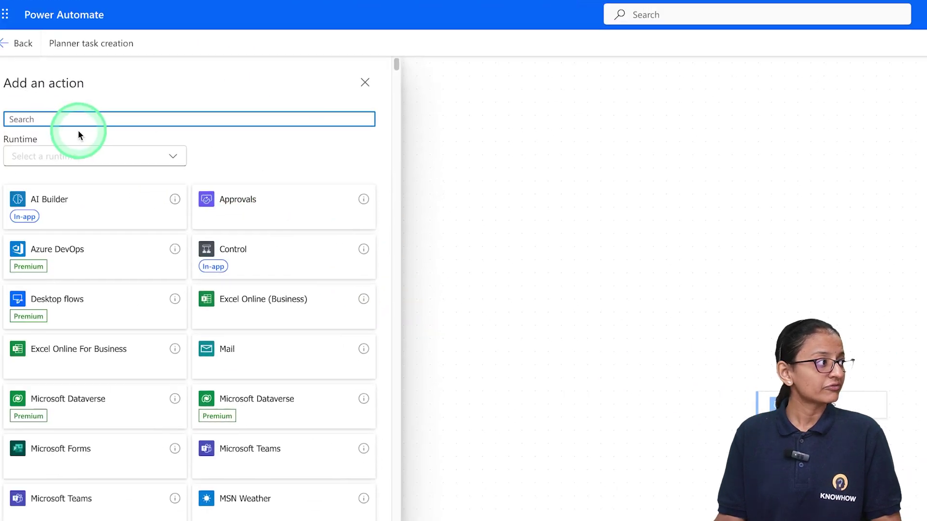
click(71, 121)
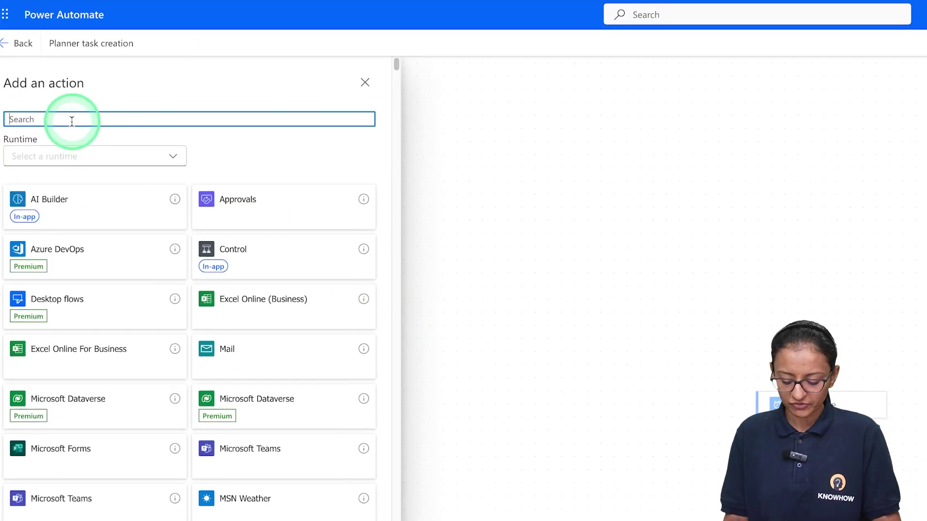
text(planner)
click(30, 218)
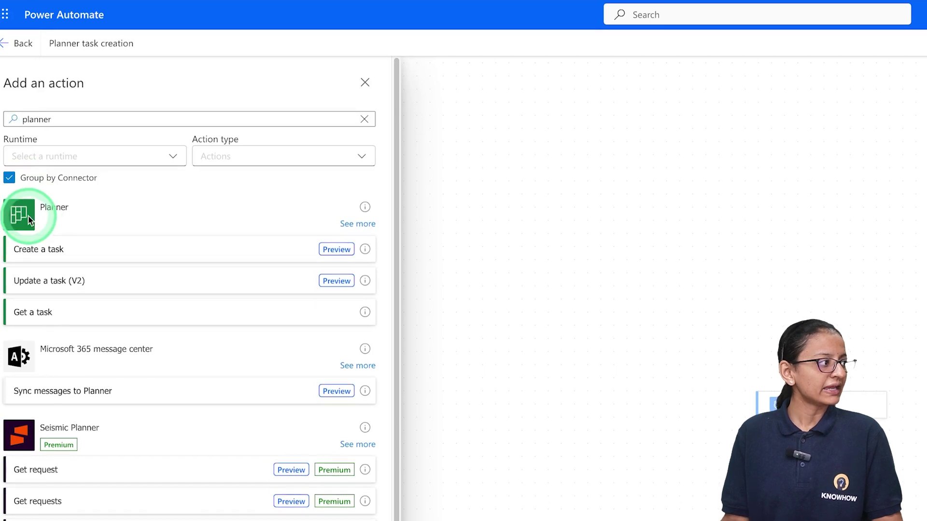
click(39, 253)
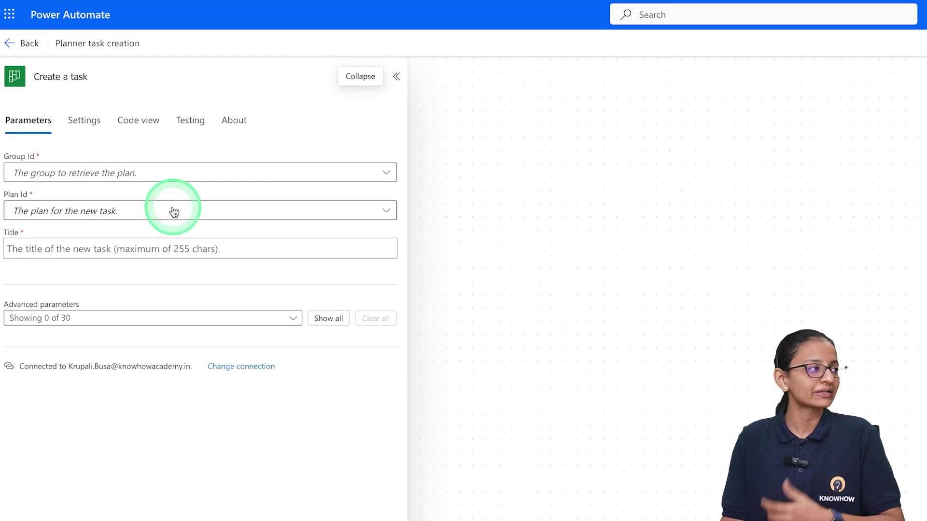
- Set both the Group Id and the Plan Id of the Create a task action to "this is test plan"
click(175, 179)
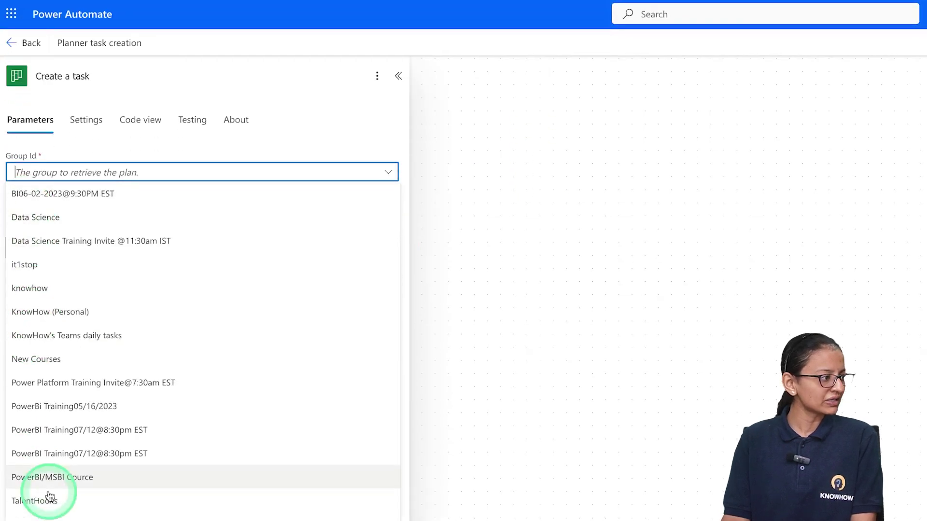
click(45, 440)
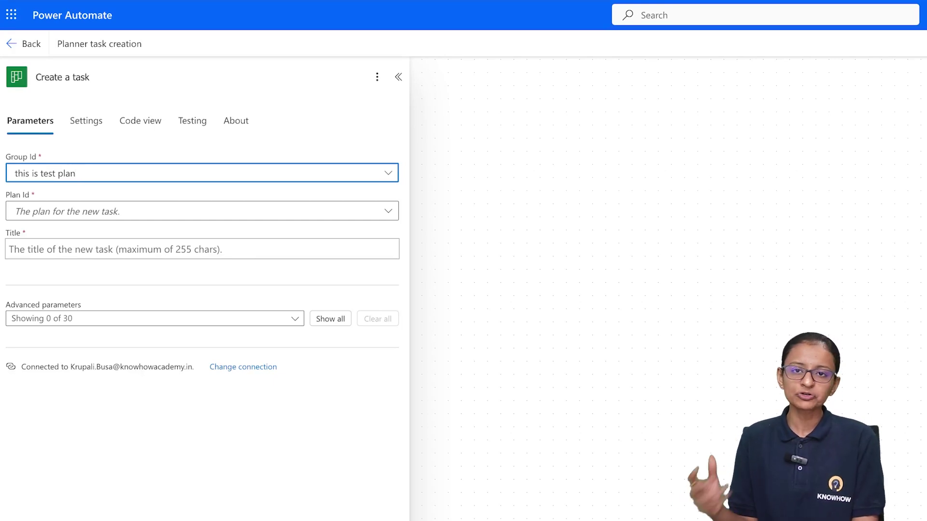
click(100, 177)
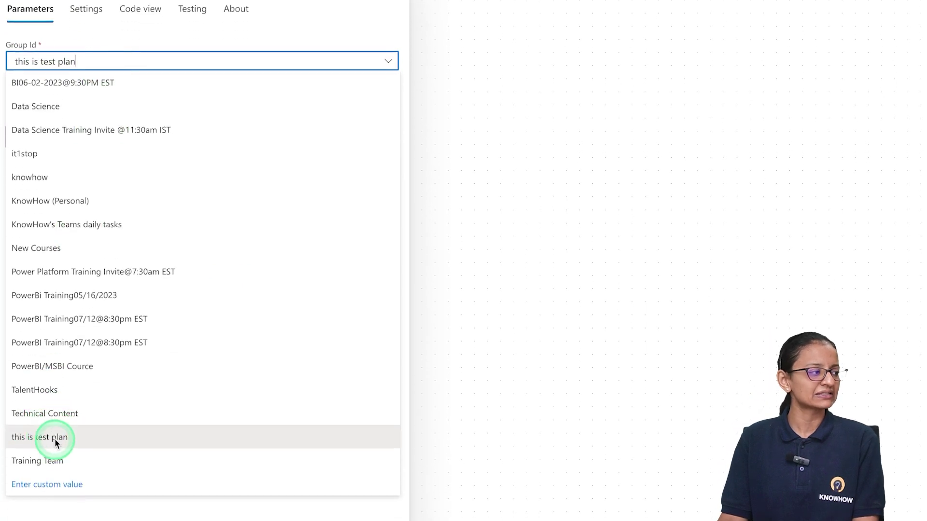
click(54, 437)
click(55, 104)
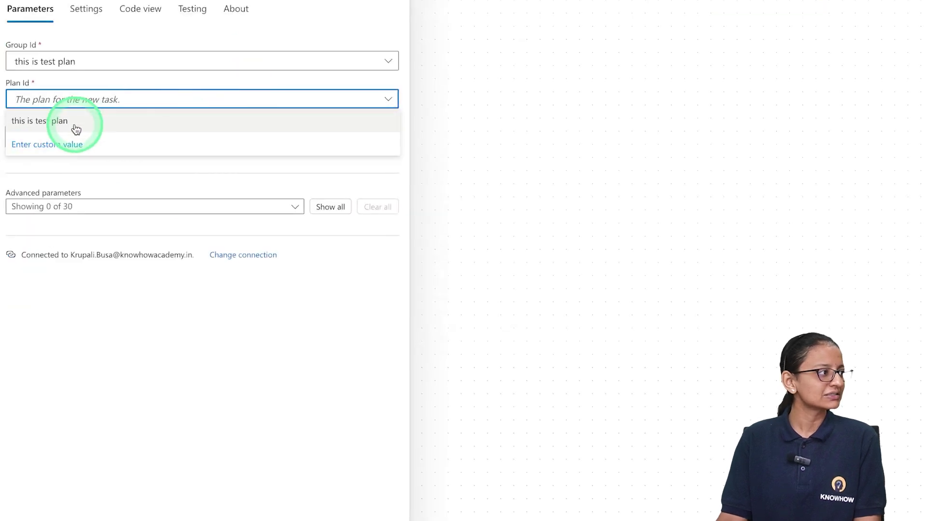
click(75, 121)
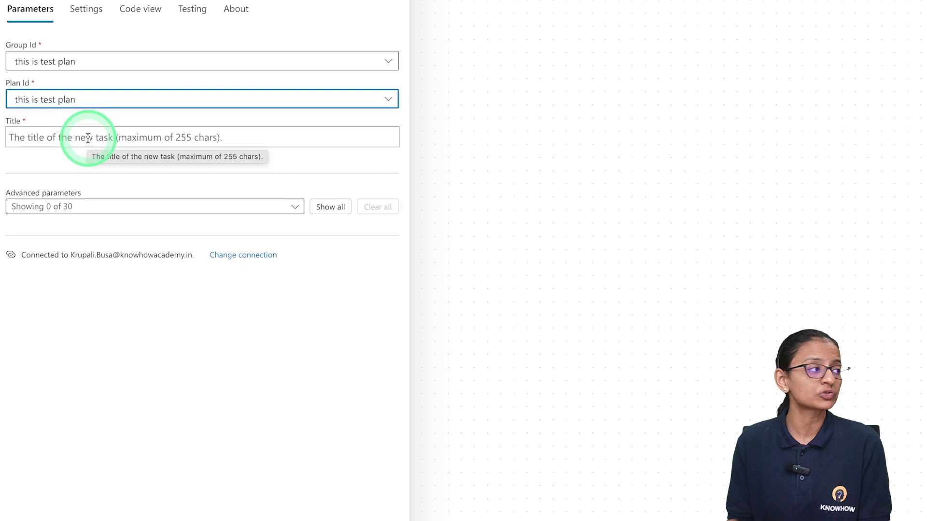
- Set the new task's title to "Create or record video on Automate"
click(87, 138)
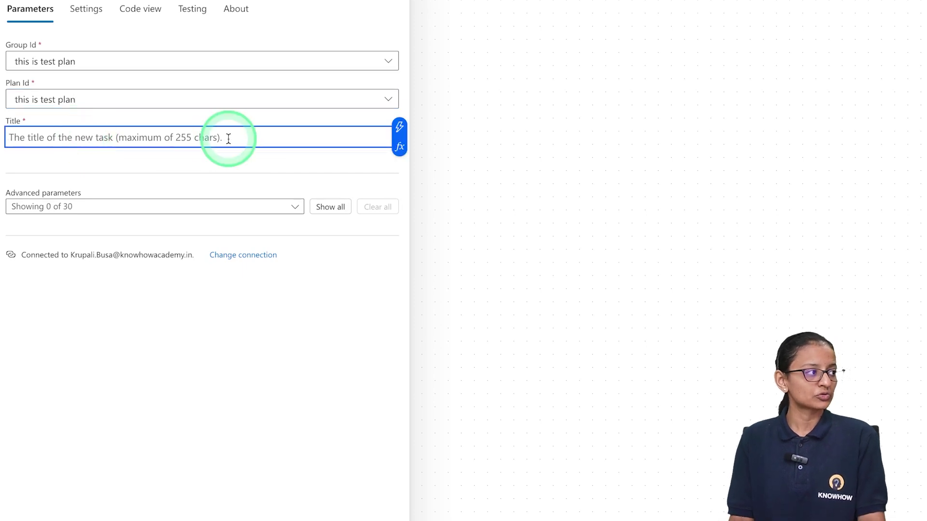
text(C)
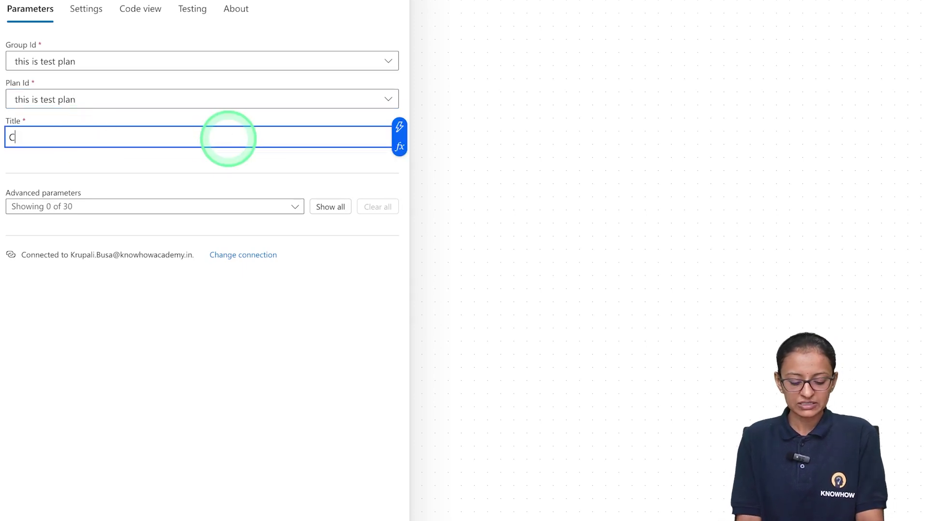
text(reate reor record v)
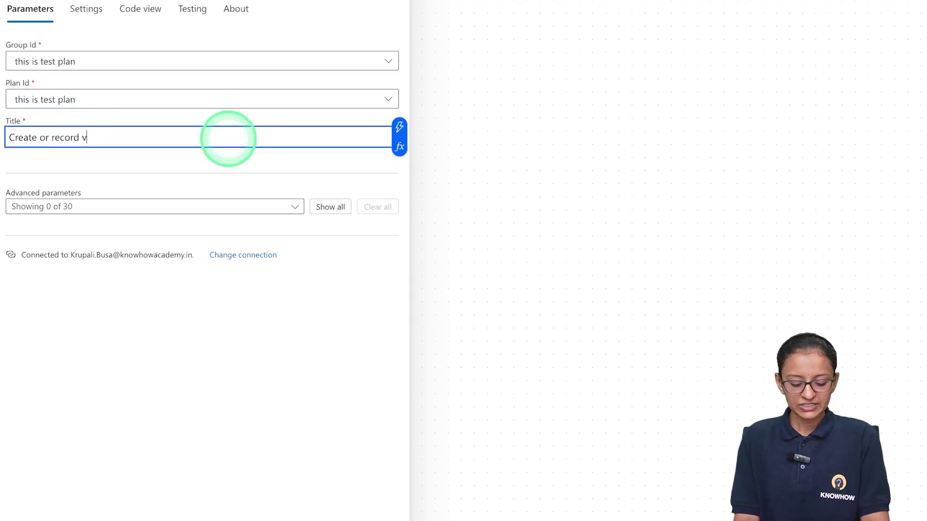
text(ideo on )
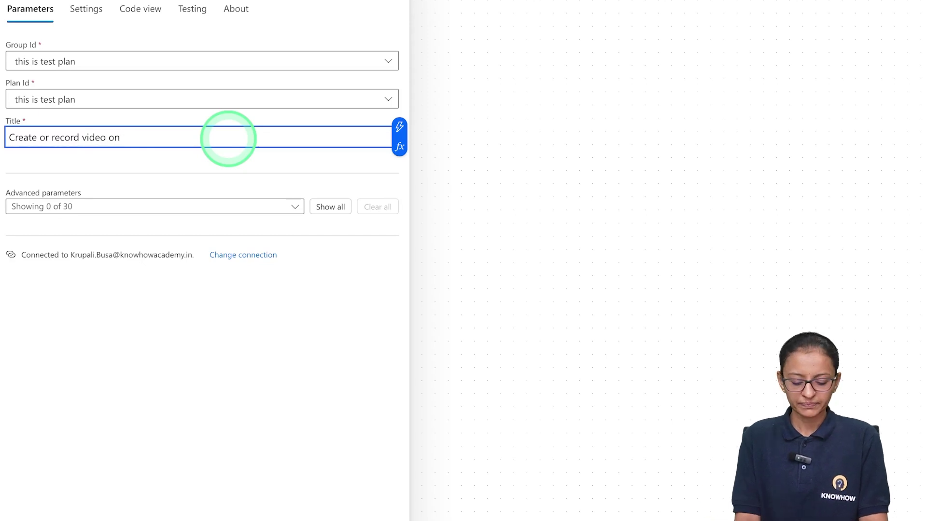
text(Automate)
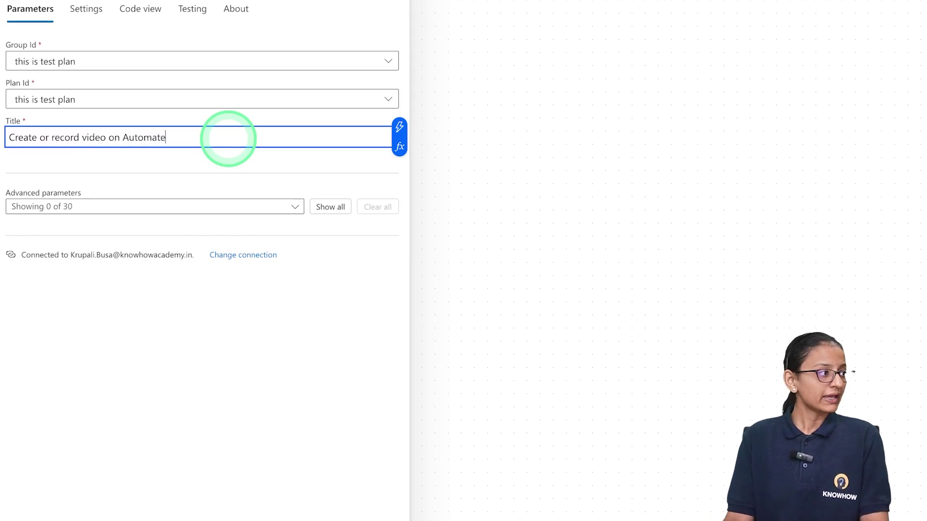
- Show all advanced parameters of the Create a task action and set the Bucket Id to "To do"
click(343, 212)
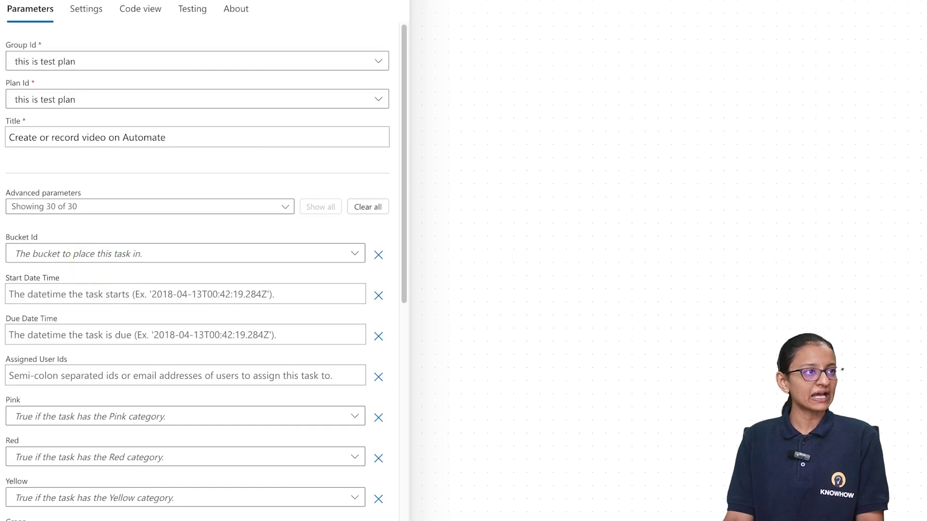
click(600, 2)
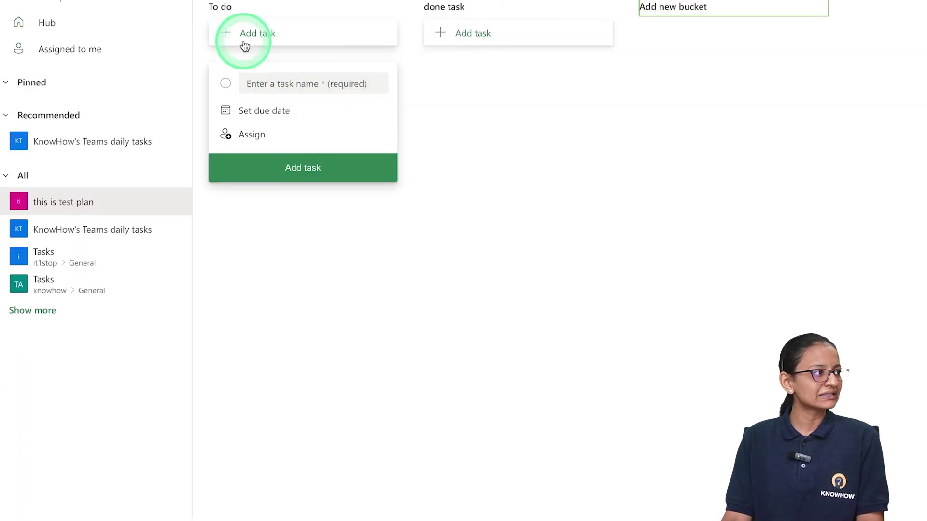
click(227, 1)
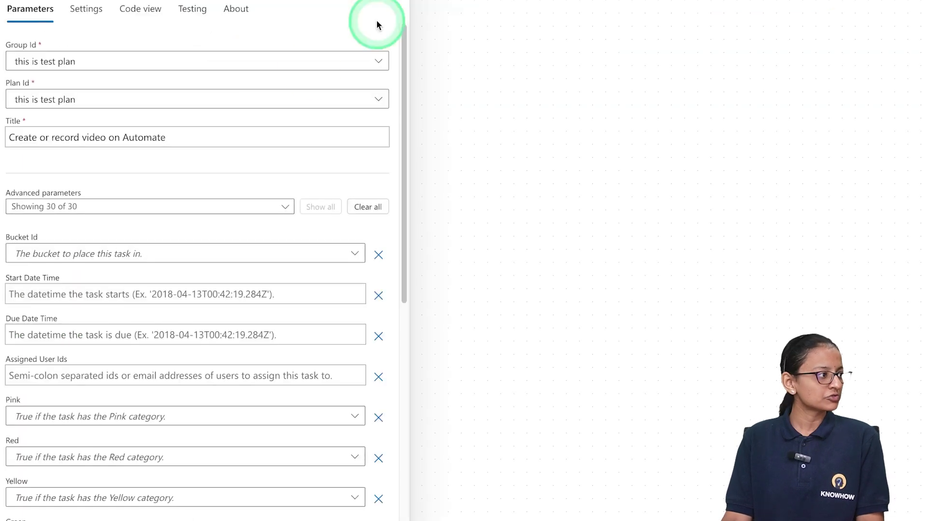
click(342, 254)
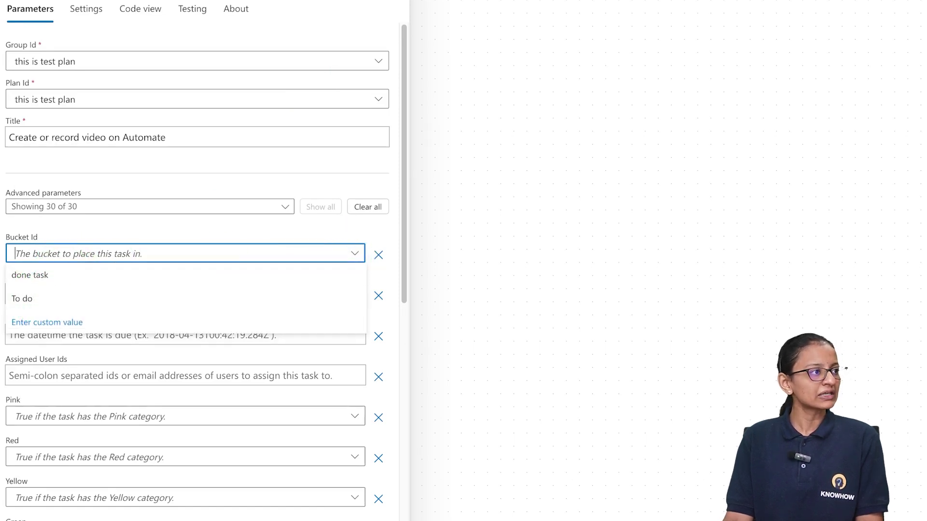
click(620, 3)
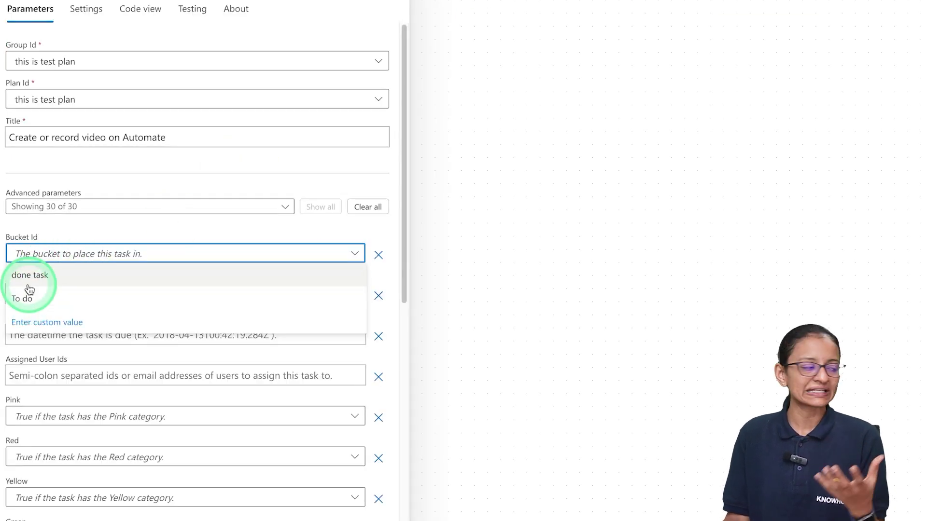
click(27, 297)
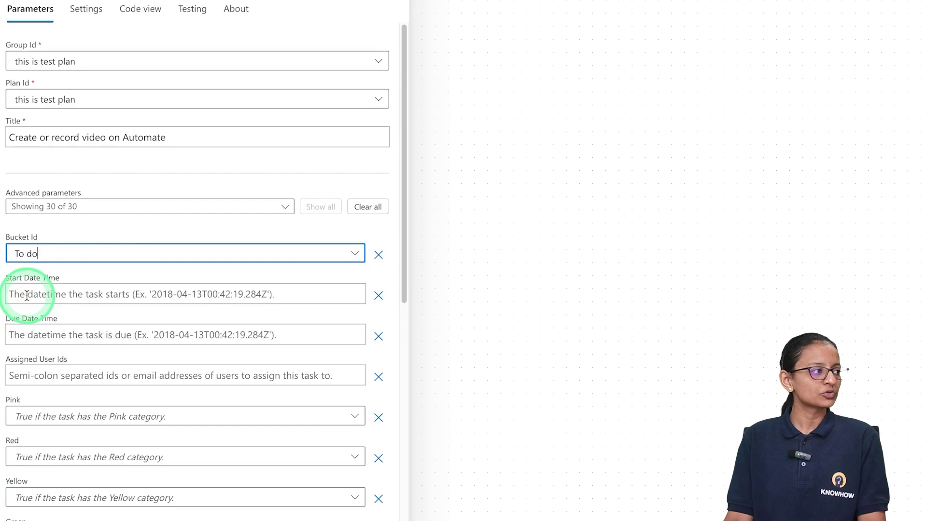
- Set the task's Start Date Time to the expression utcNow()
click(124, 296)
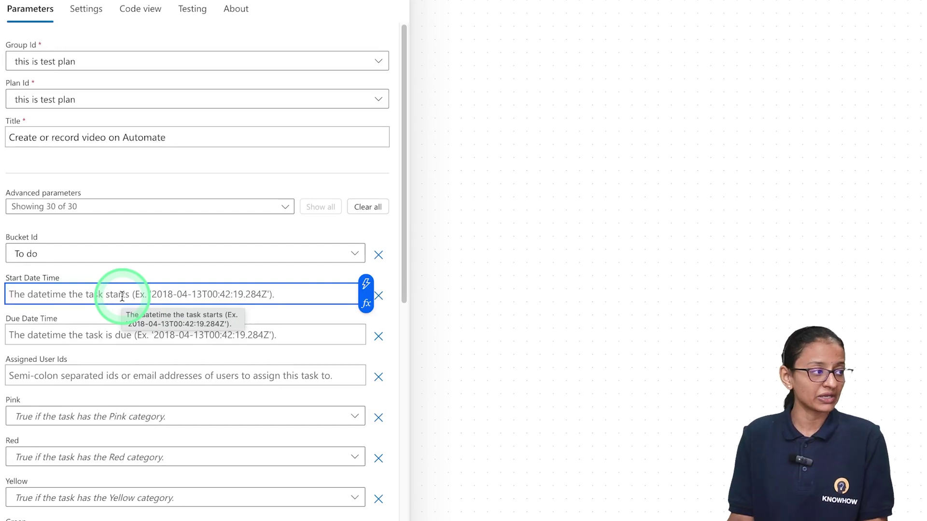
click(366, 290)
click(521, 315)
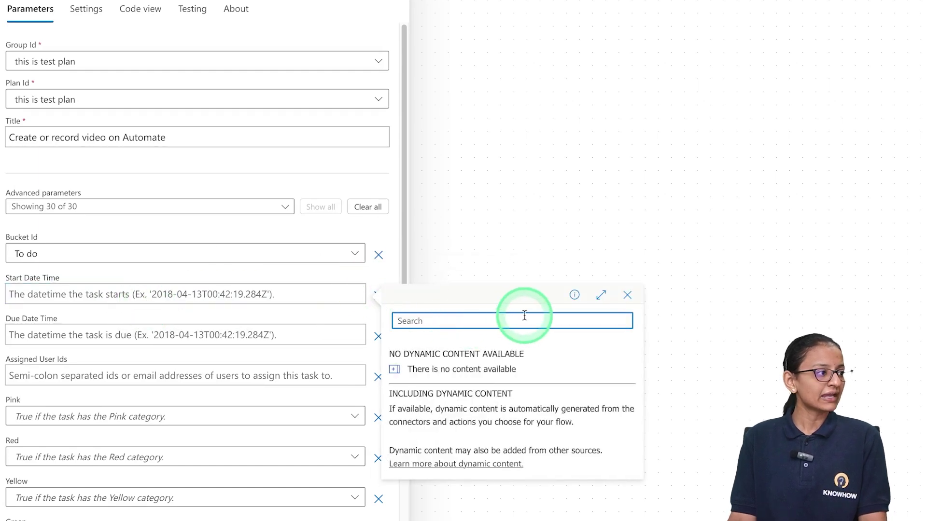
click(309, 295)
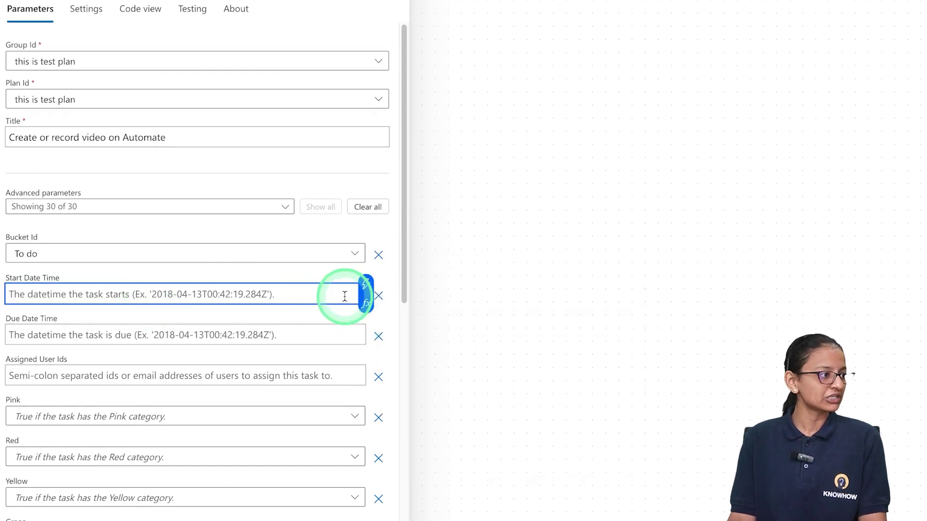
click(366, 305)
text(utc)
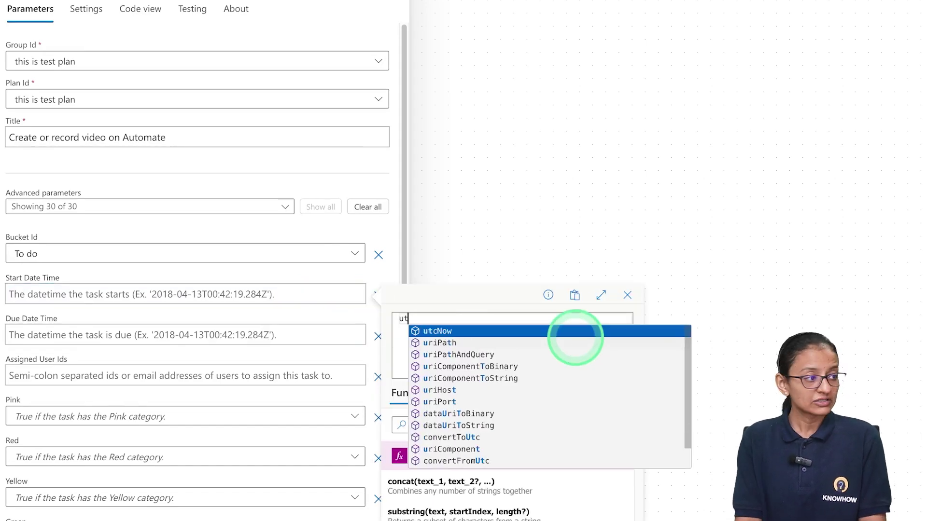
click(575, 333)
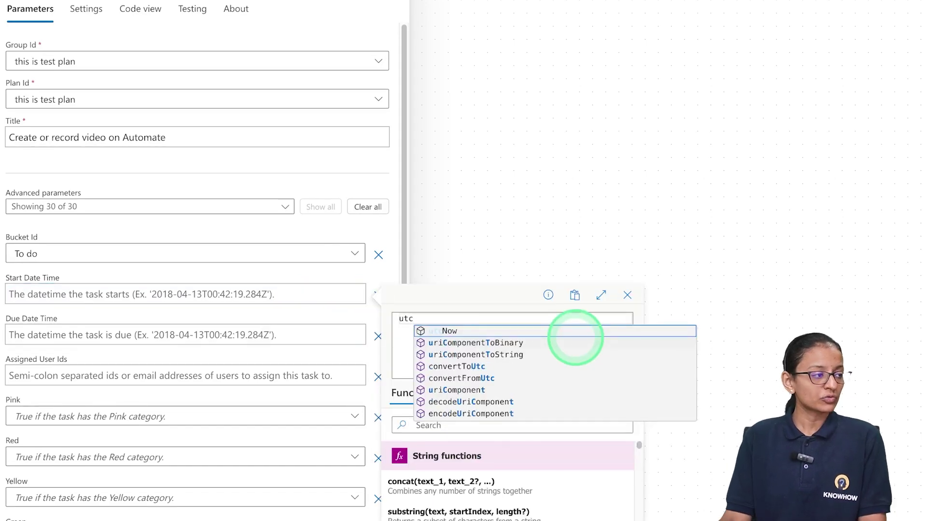
click(453, 333)
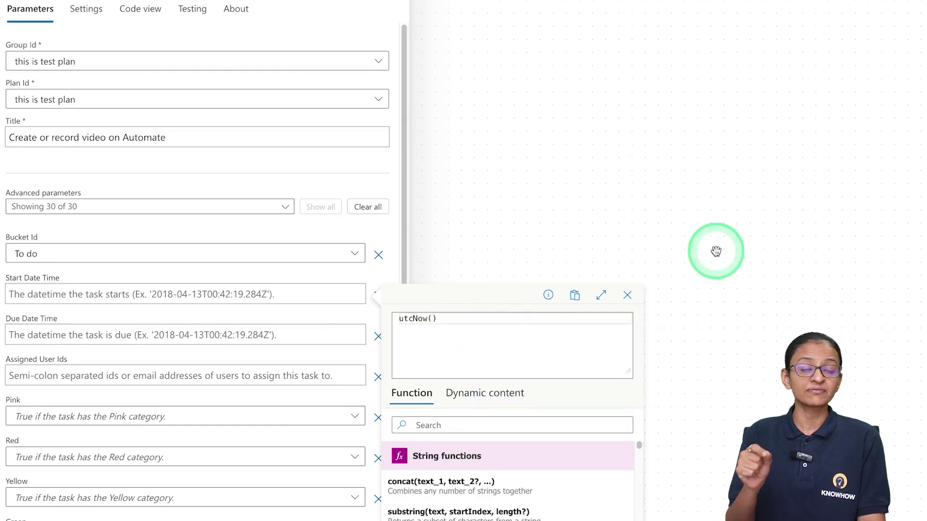
scroll(512, 435, down, 3)
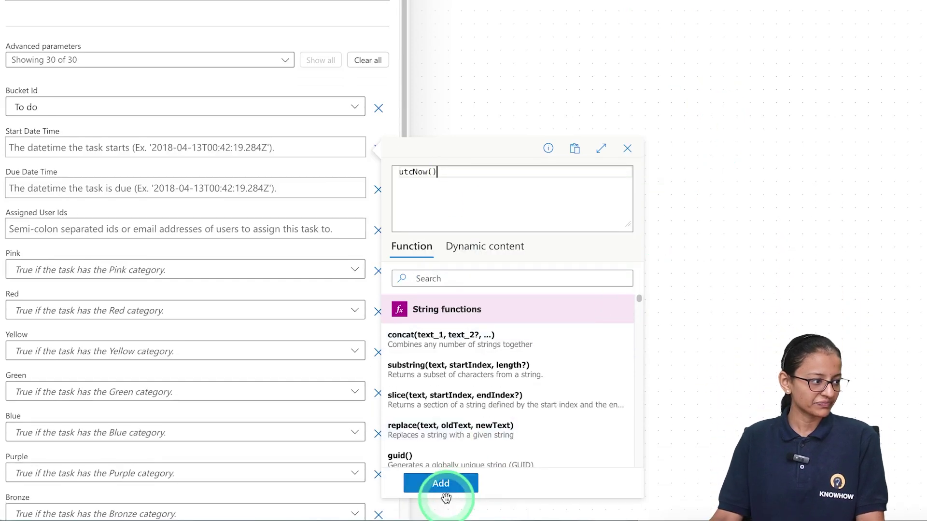
click(440, 486)
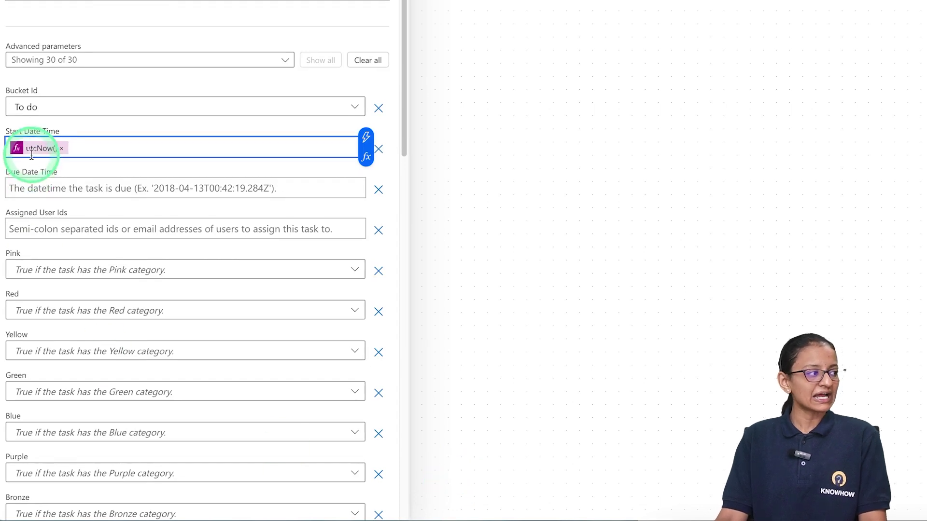
- Set the task's Due Date Time to the expression addDays(utcNow(),5)
click(233, 188)
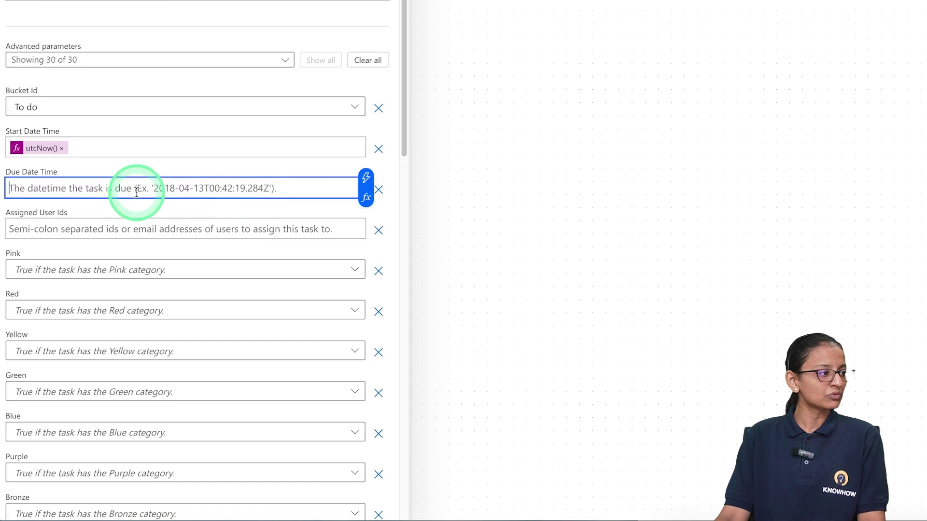
click(367, 198)
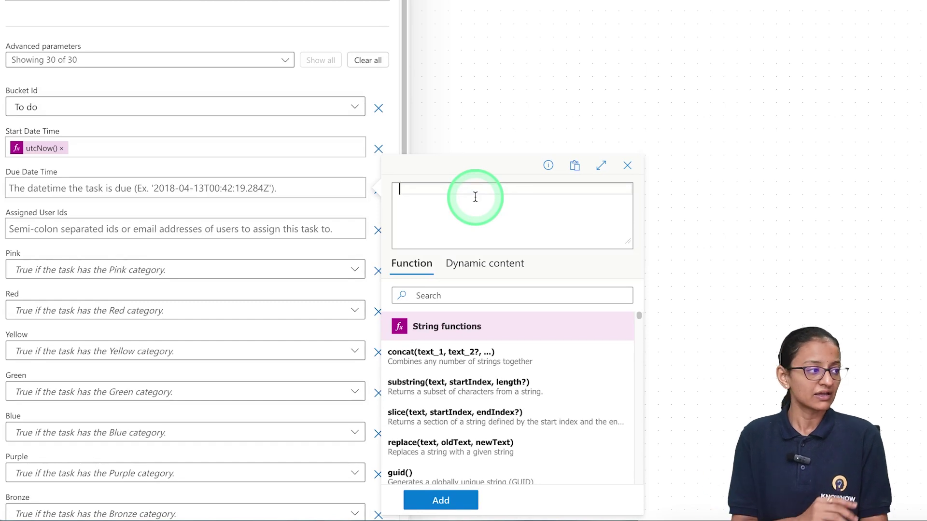
text(add)
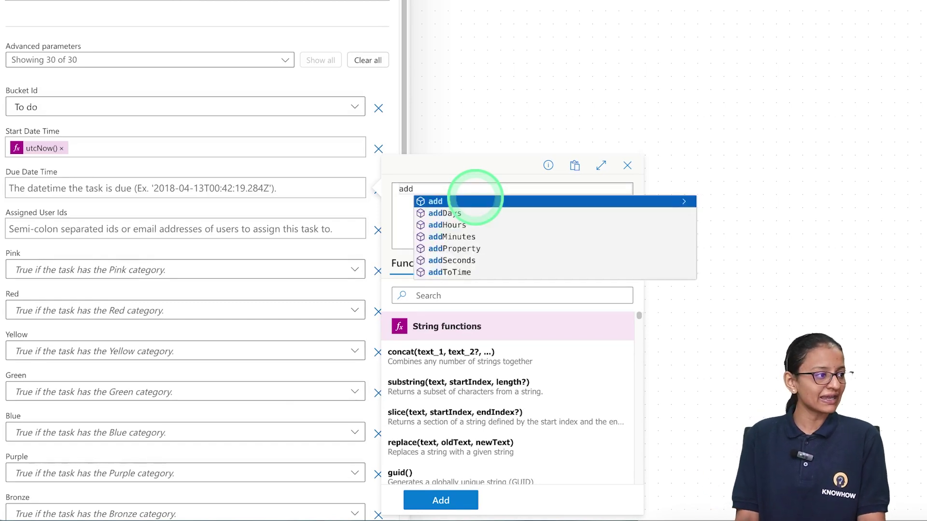
click(451, 212)
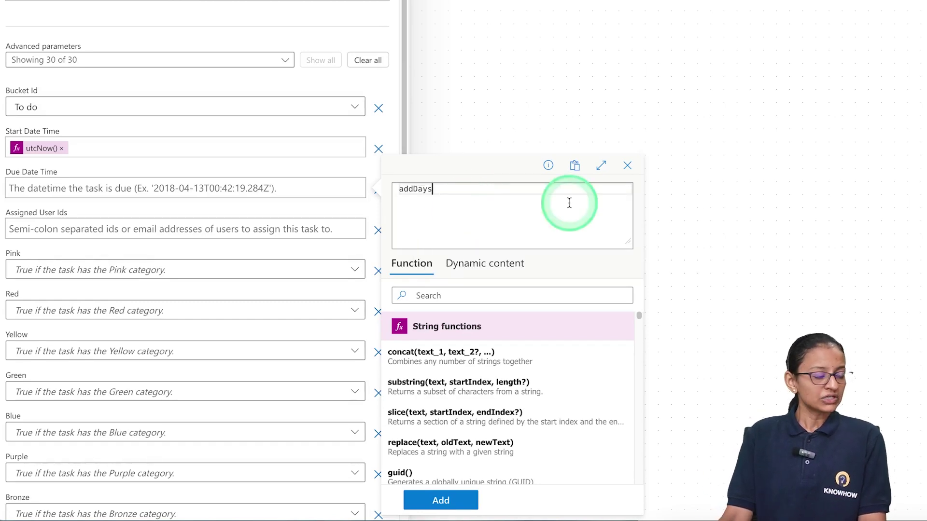
text(()
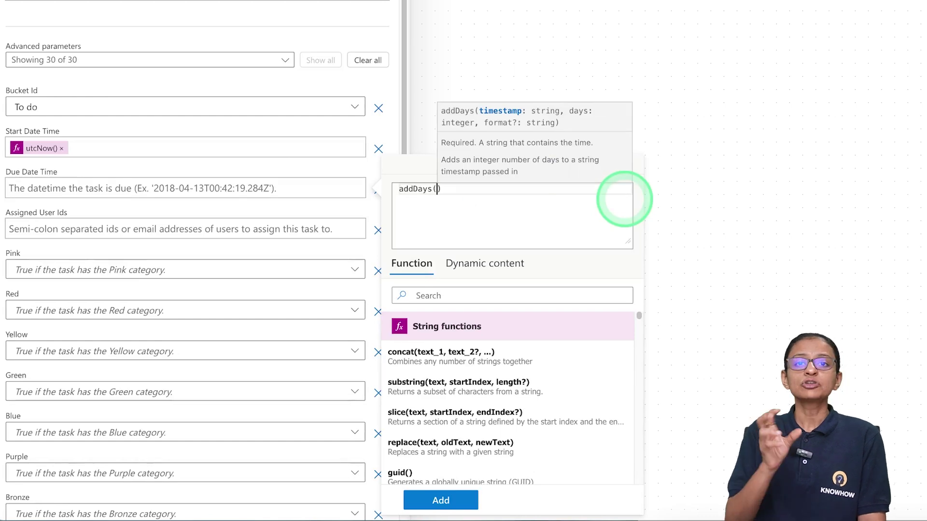
text(utc)
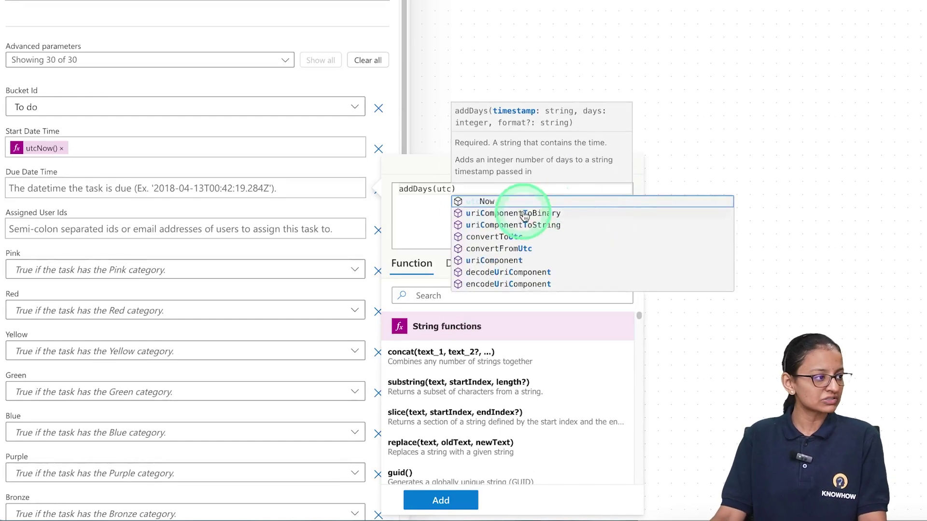
click(487, 202)
text(,)
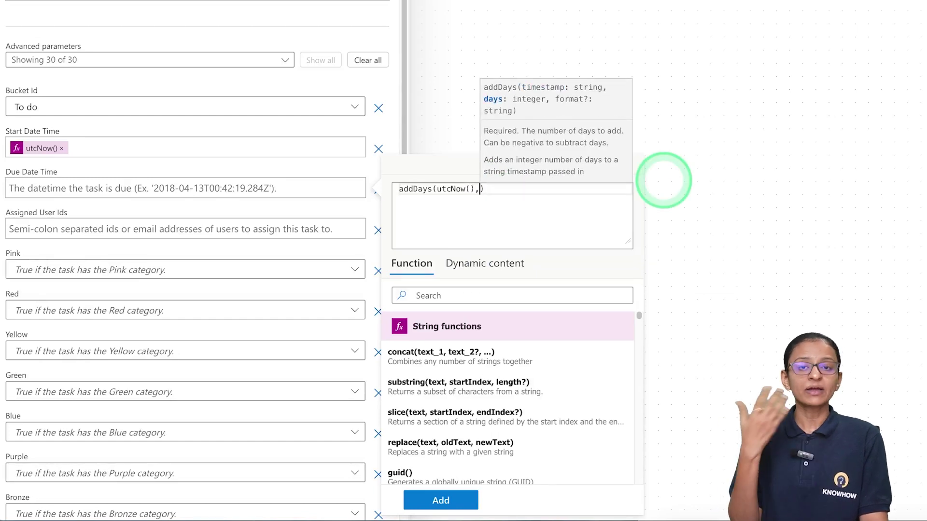
text(5)
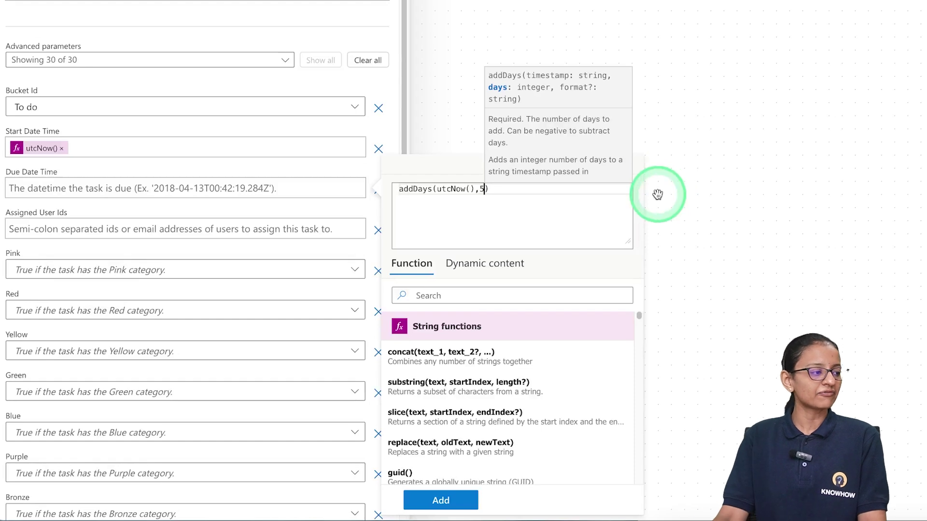
click(440, 501)
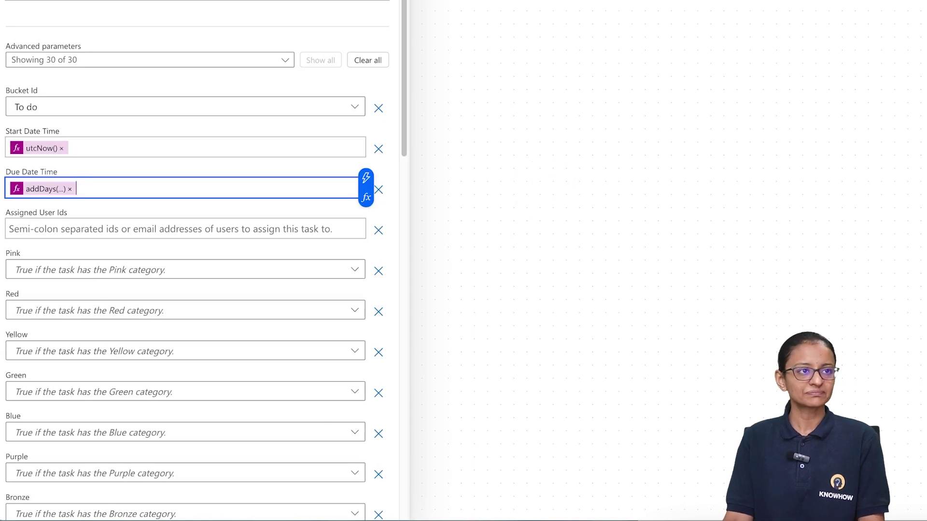
- Show all advanced parameters of the Create a task action again and set the Red category to Yes
click(166, 231)
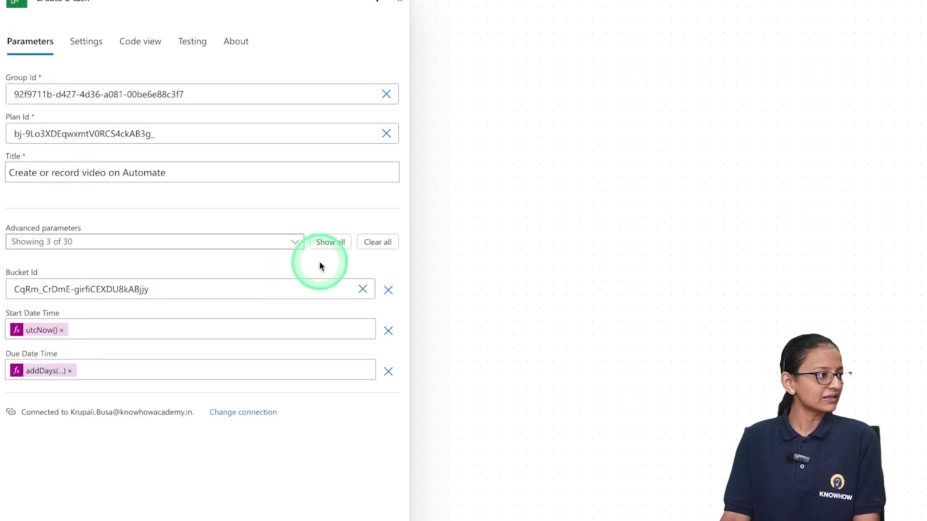
click(322, 251)
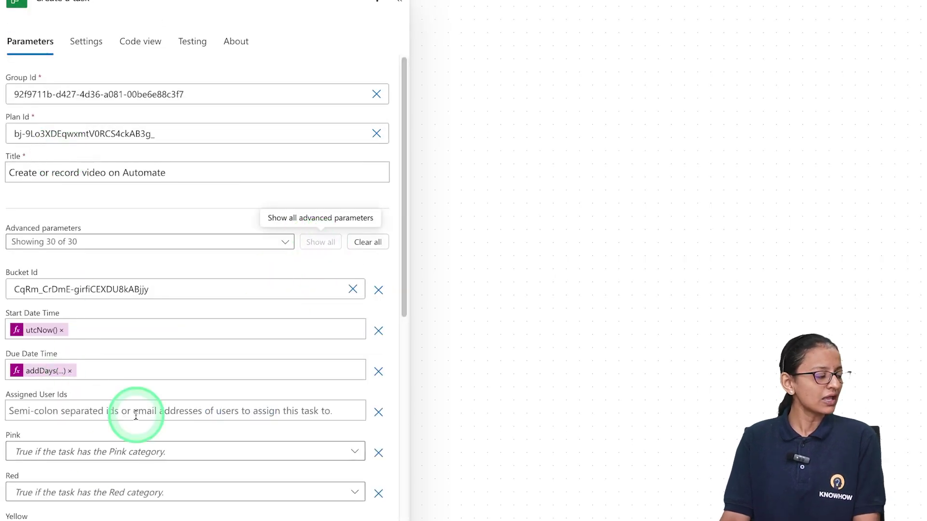
scroll(103, 461, down, 10)
scroll(104, 462, down, 3)
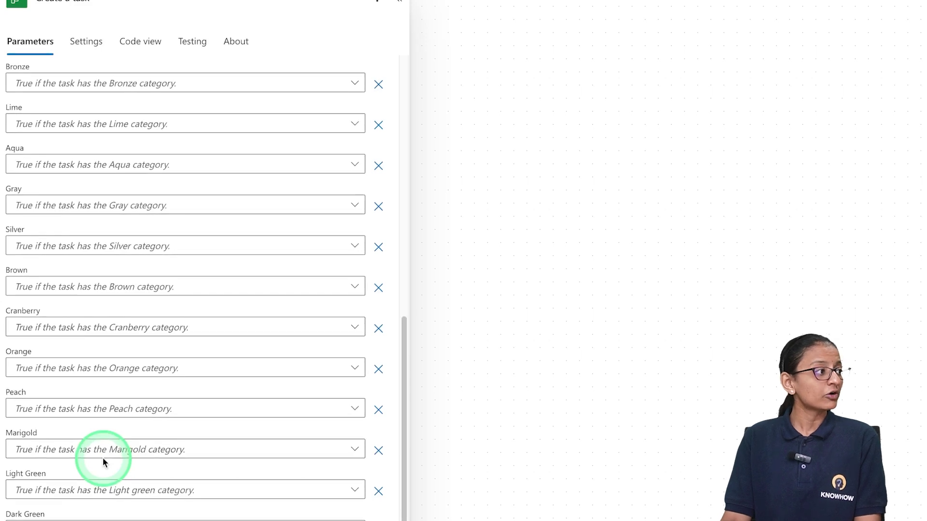
scroll(103, 462, up, 5)
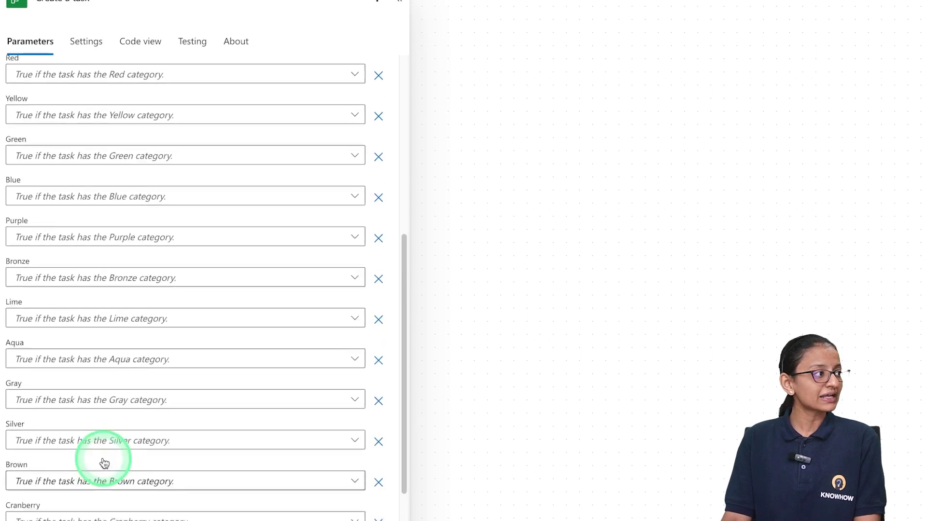
click(75, 113)
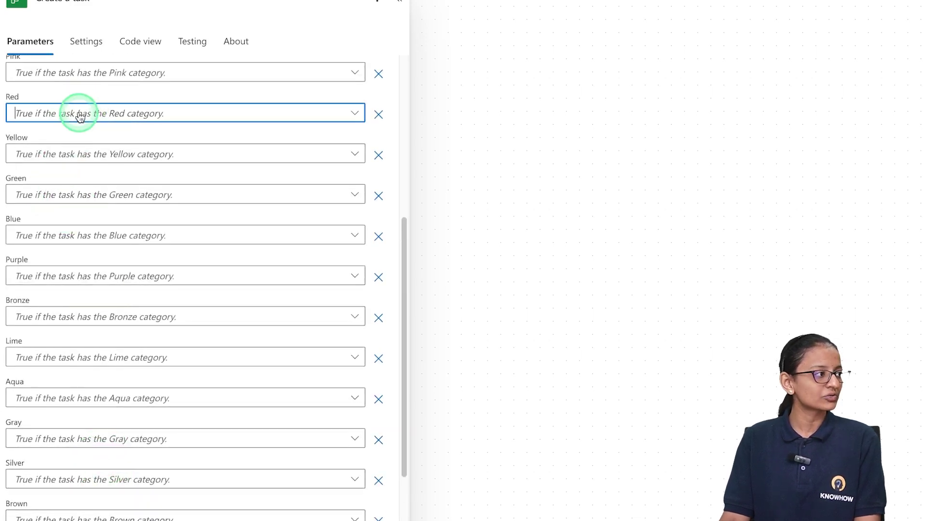
click(53, 186)
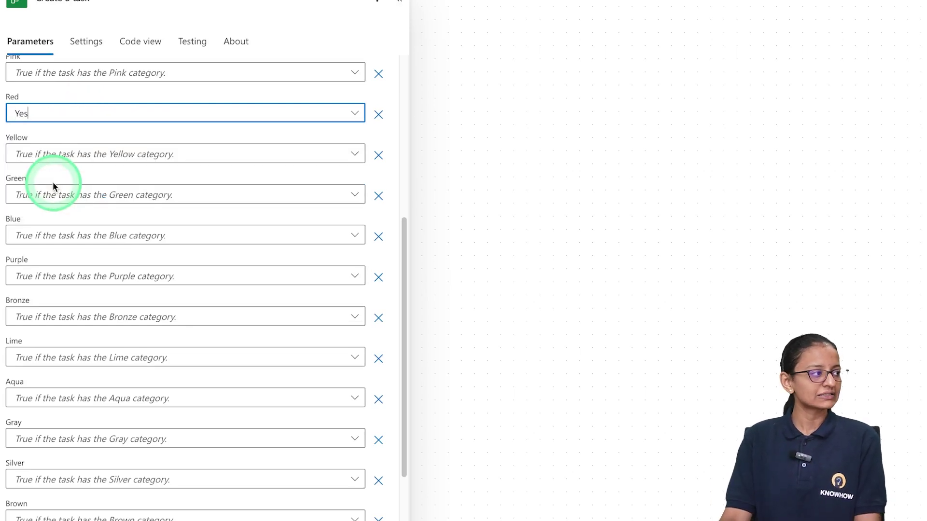
- Set the task's Priority to 1 at the end of the advanced parameters
scroll(79, 383, down, 10)
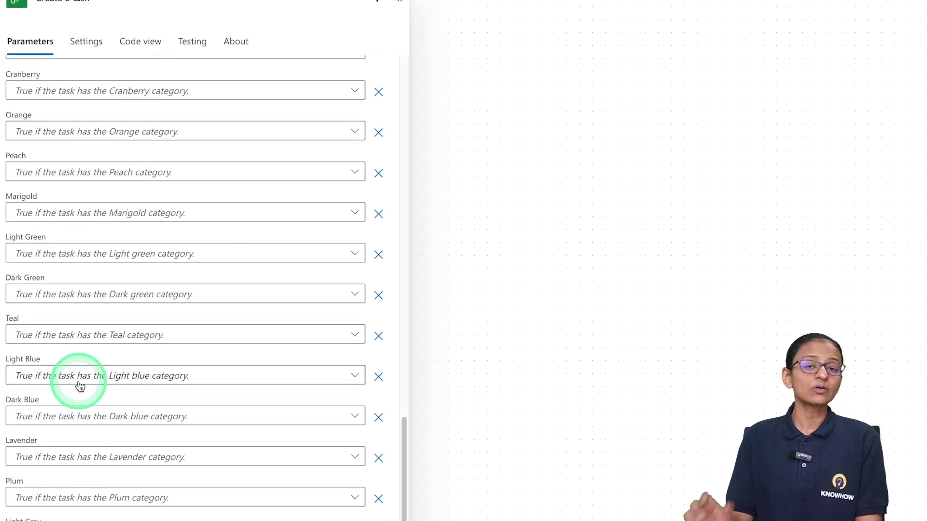
scroll(80, 386, down, 3)
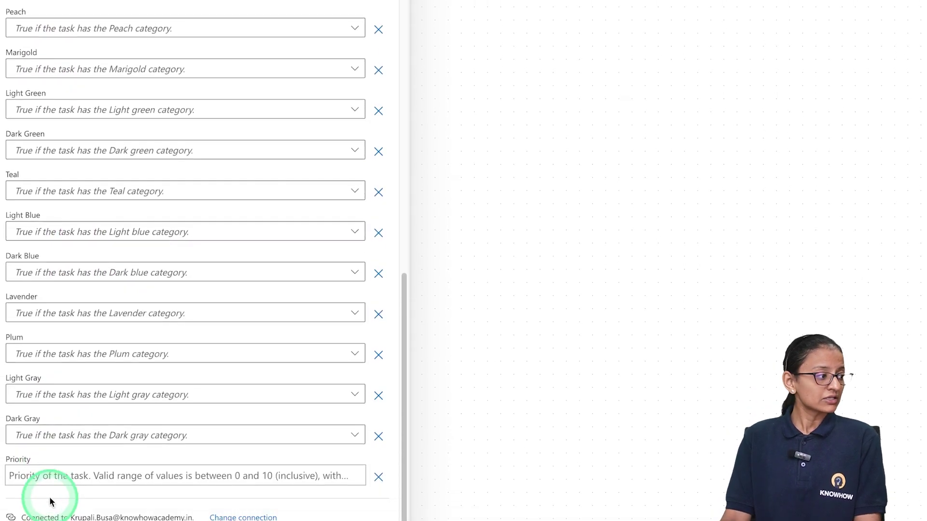
click(53, 478)
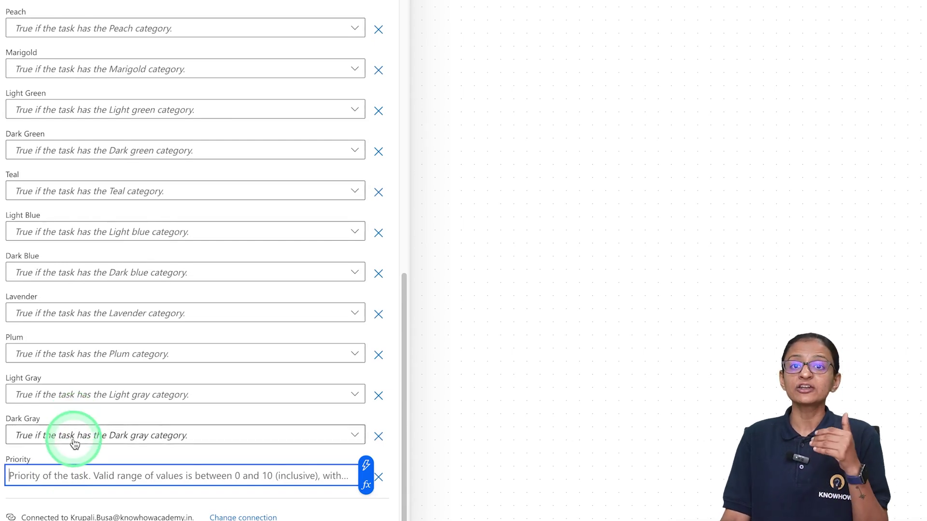
text(1)
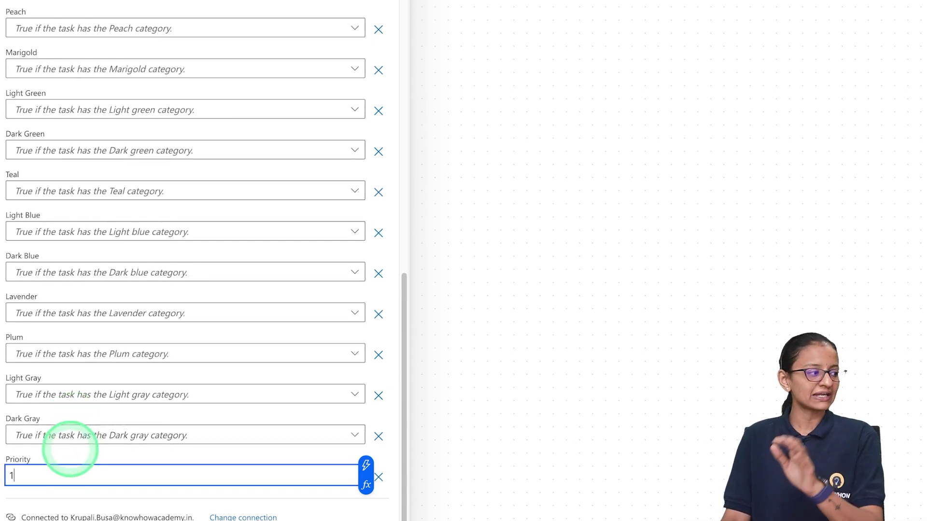
- Switch to Planner and add a task named "test stask" to the To do bucket of this is test plan
click(420, 290)
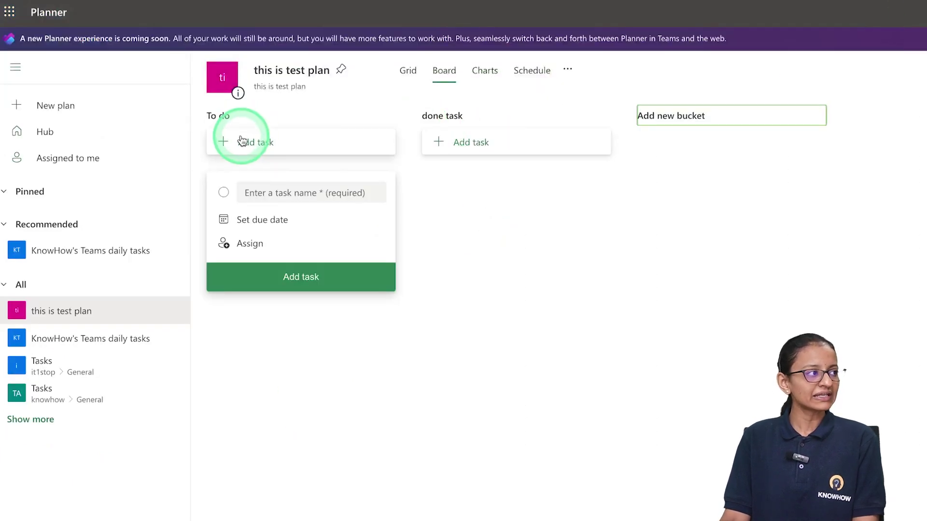
click(265, 193)
text(test stask)
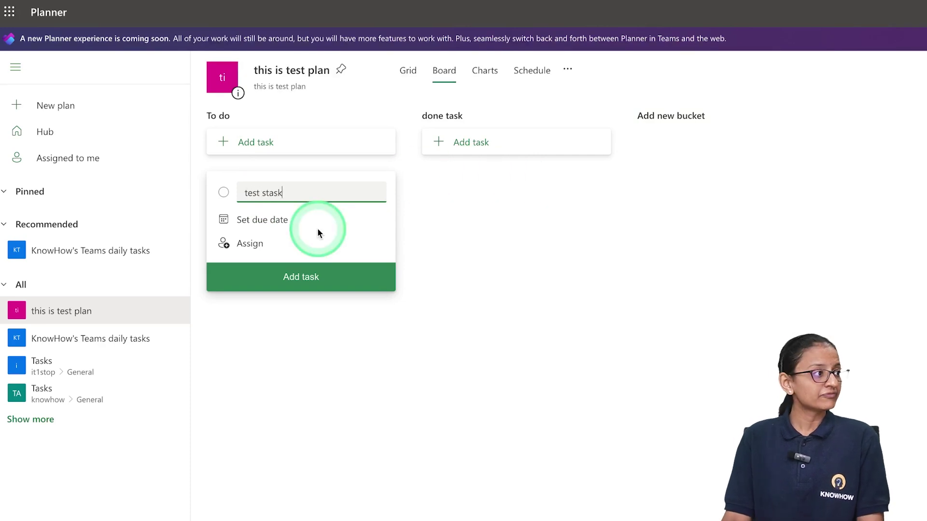
click(316, 284)
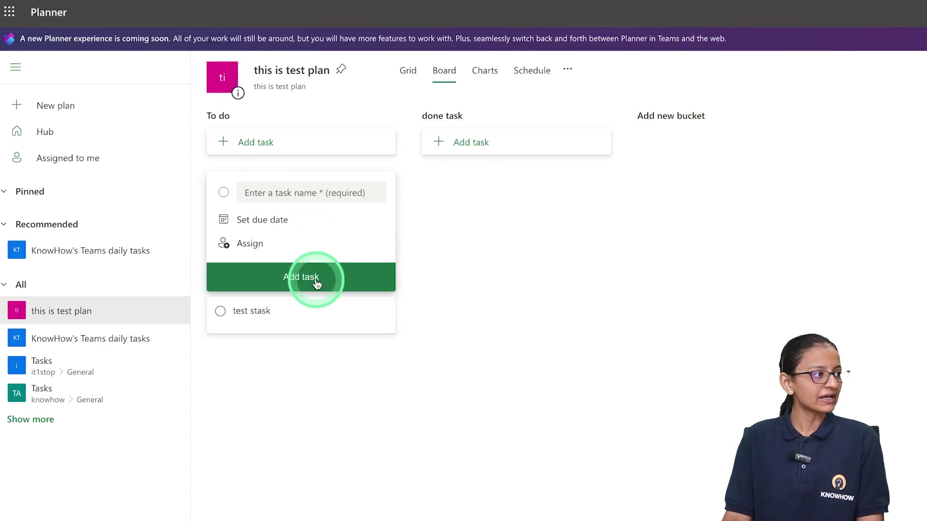
click(283, 318)
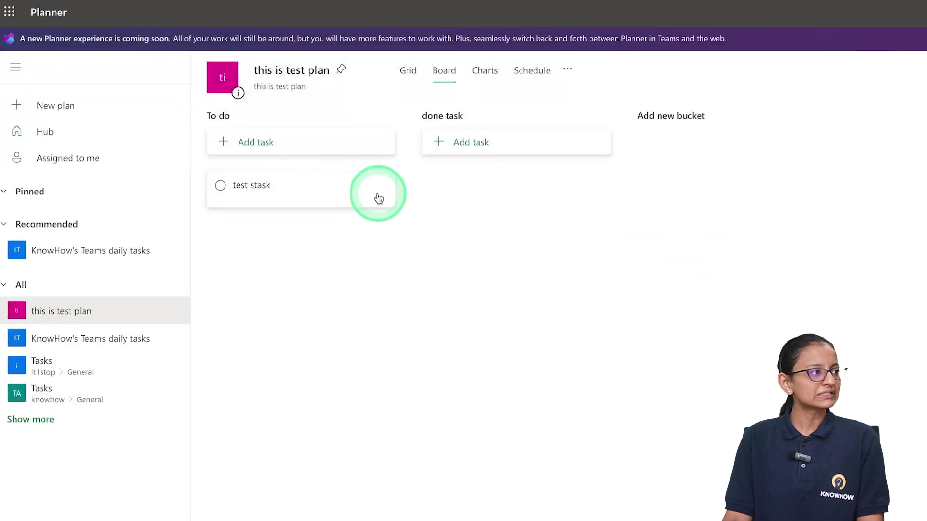
- Open the test stask task and review its priority, date, notes, checklist, attachment and comment fields
click(312, 187)
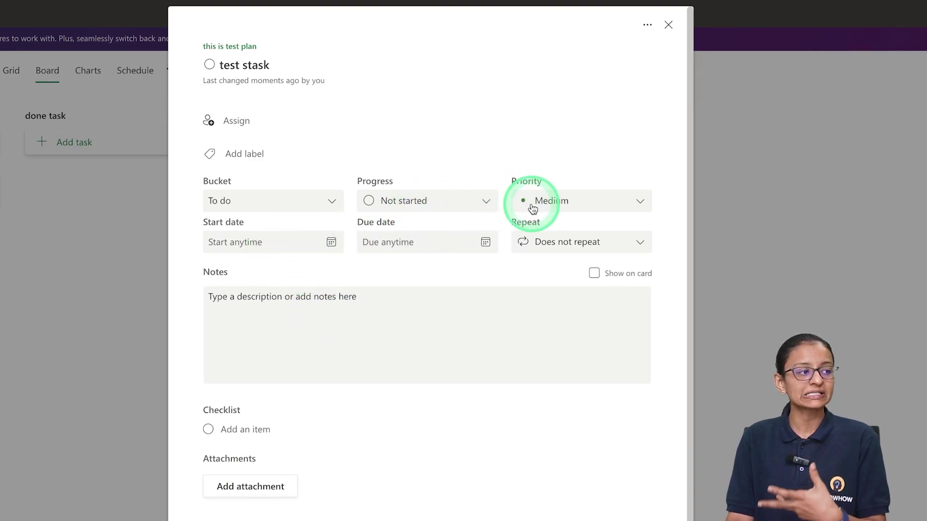
scroll(395, 369, down, 10)
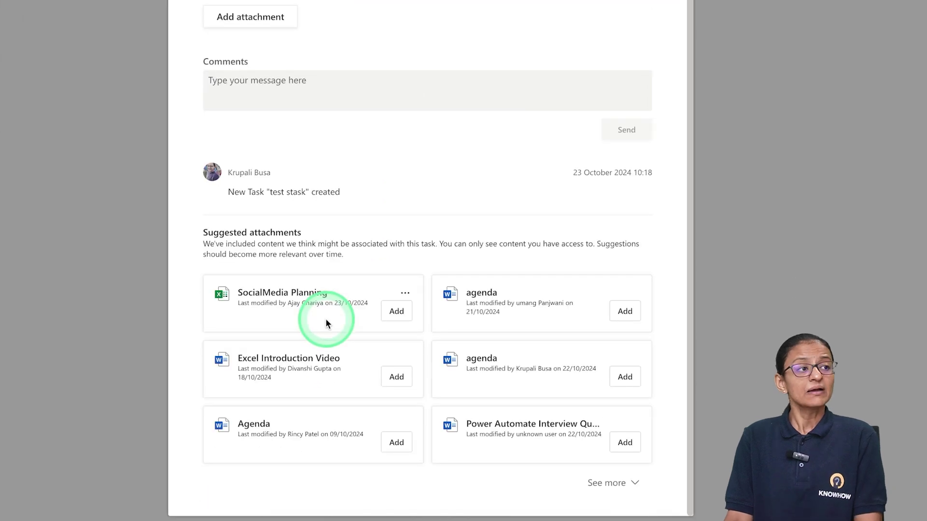
scroll(523, 34, up, 5)
click(763, 221)
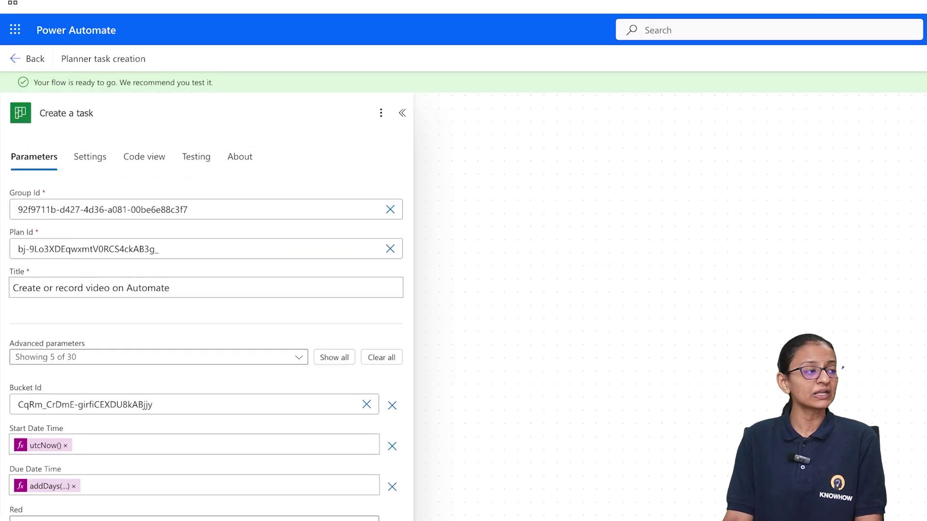
- Return to the Power Automate flow and add Planner's Update task details action after Create a task
click(554, 344)
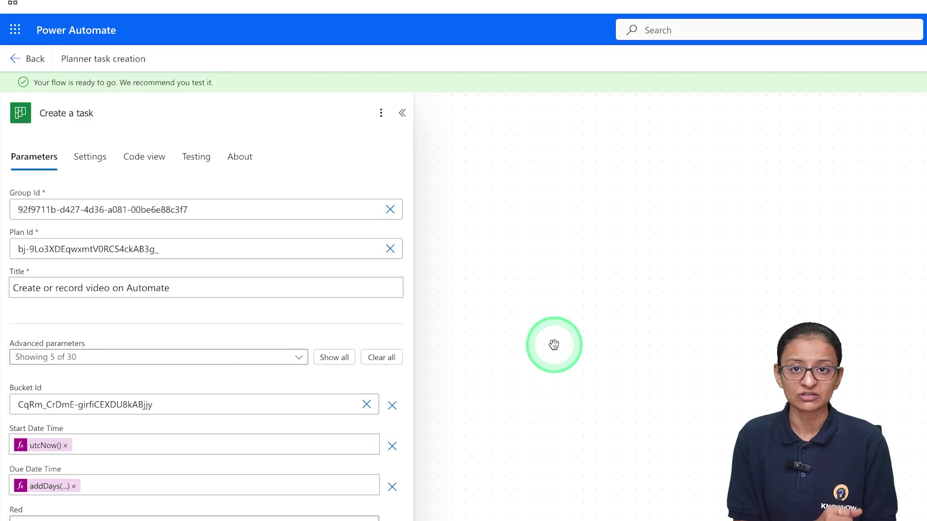
click(607, 388)
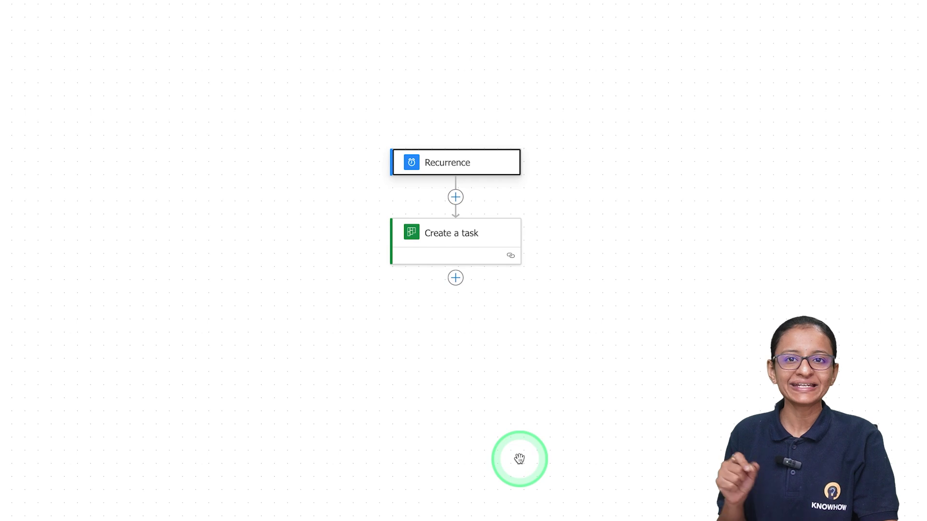
click(453, 285)
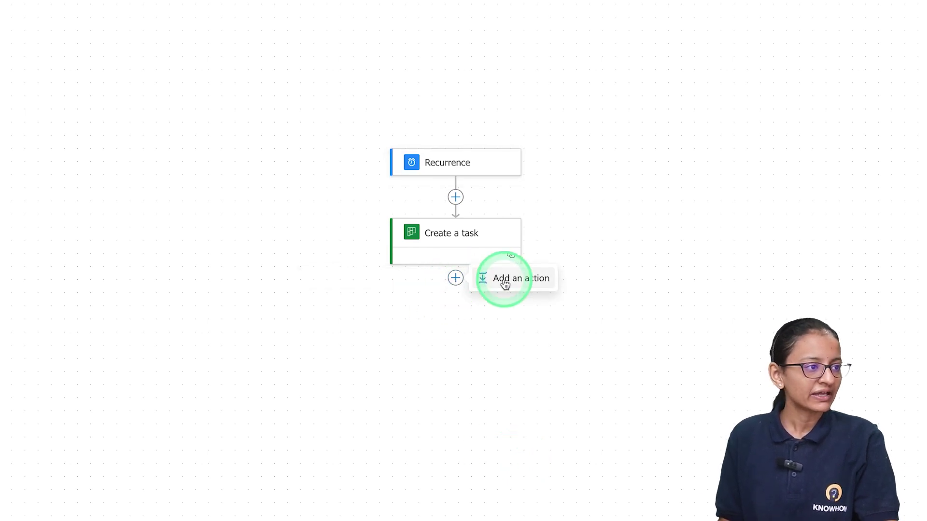
click(506, 282)
click(113, 59)
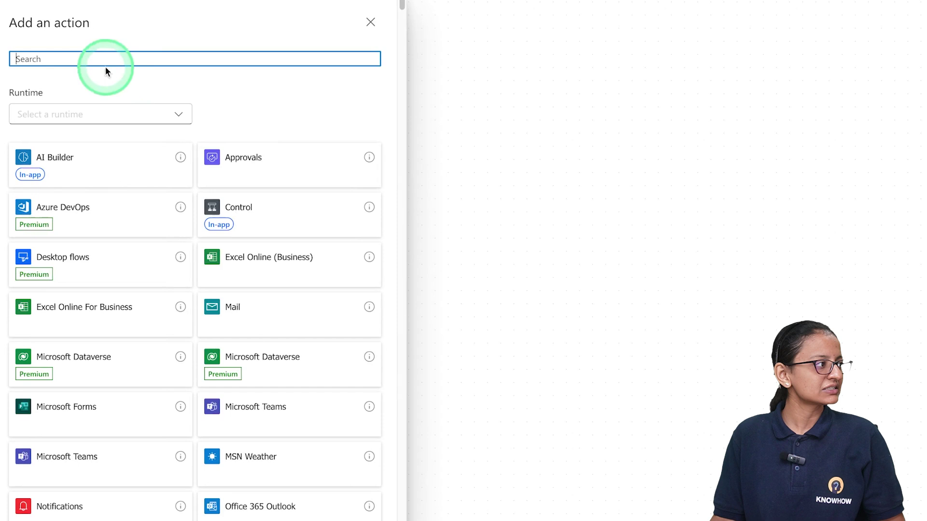
text(upd)
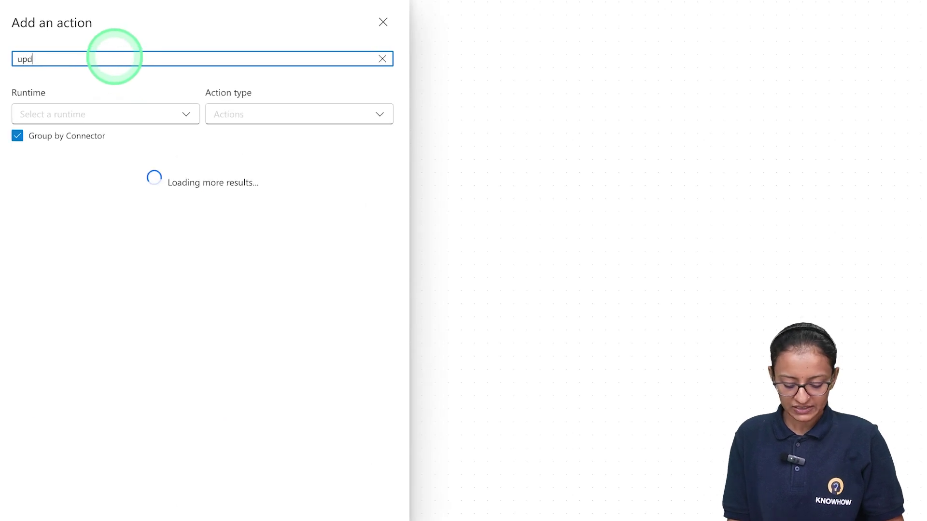
text(ate task detail)
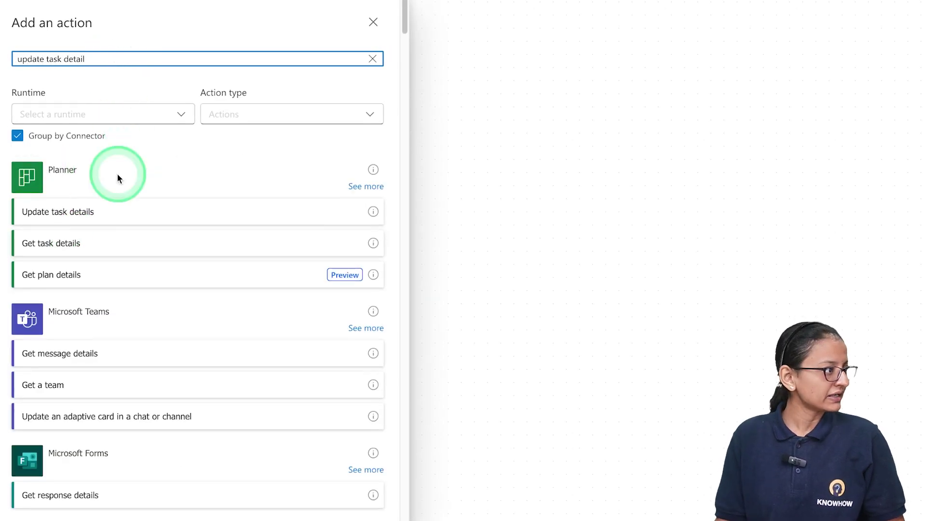
click(363, 193)
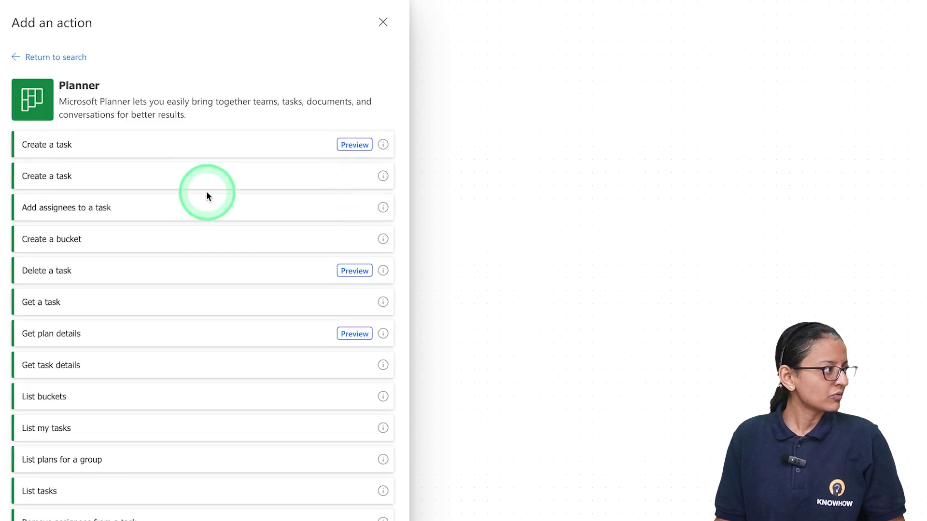
scroll(110, 510, down, 3)
scroll(110, 511, down, 1)
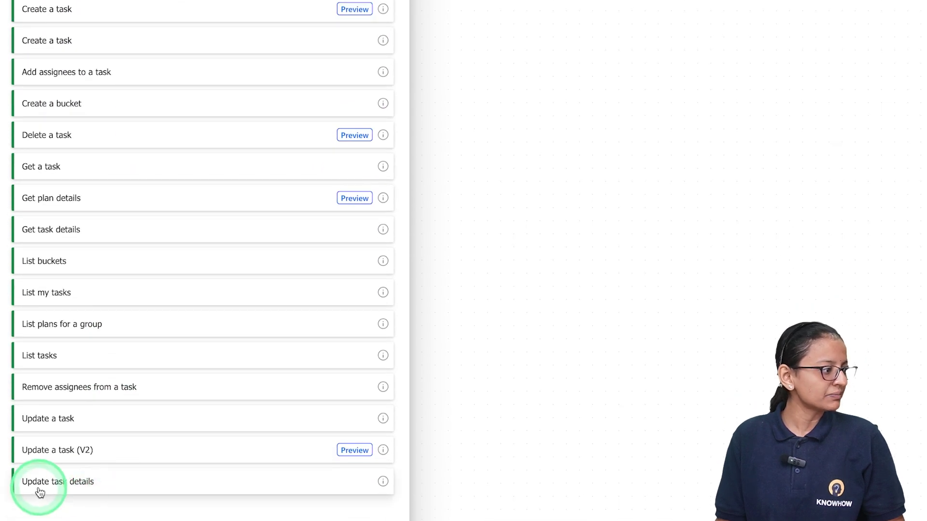
click(73, 482)
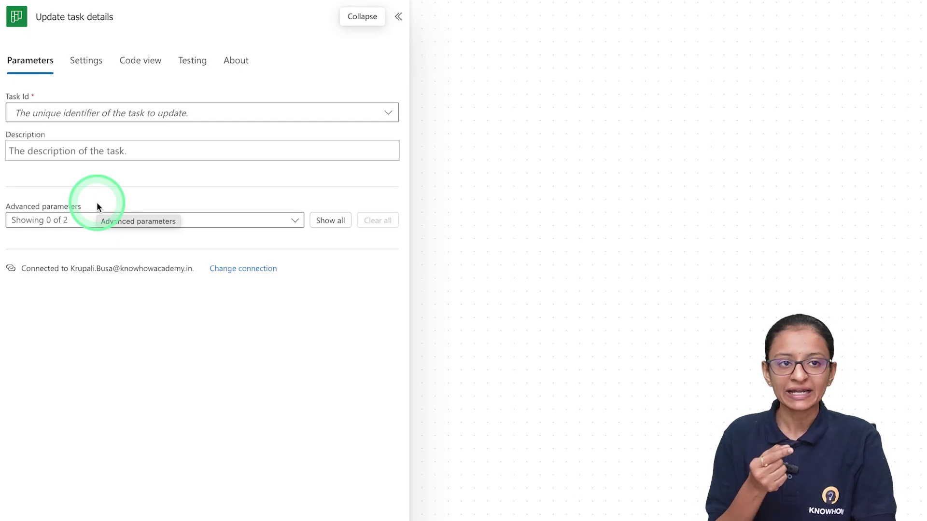
- Try to enter a custom value from the previous step as the Task Id of Update task details
click(150, 114)
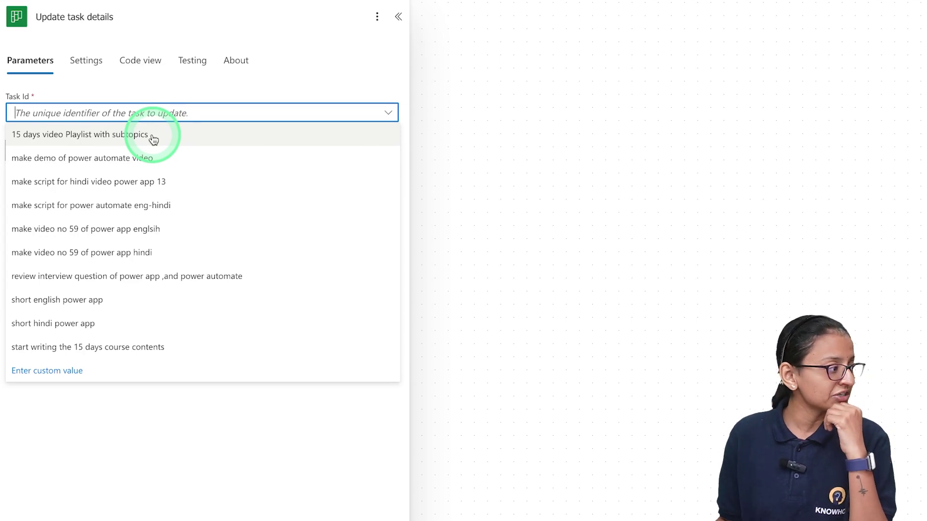
click(70, 371)
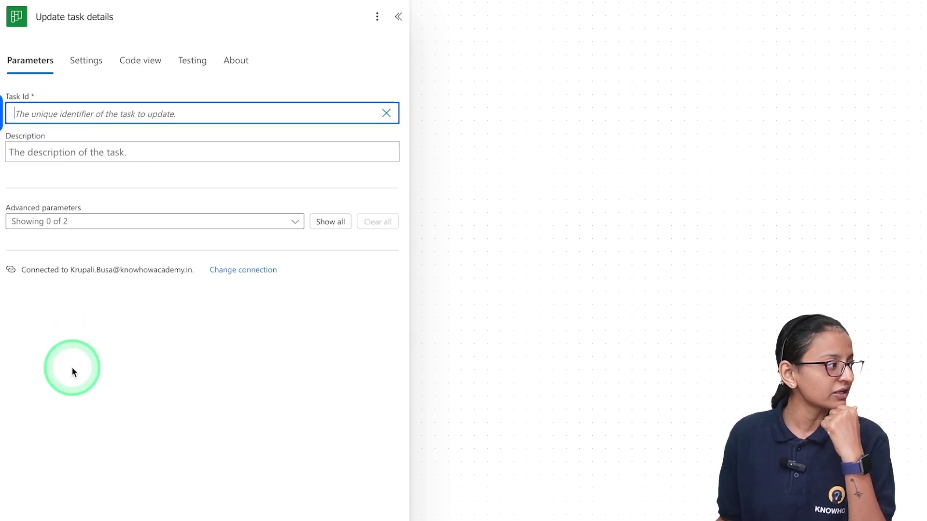
click(3, 216)
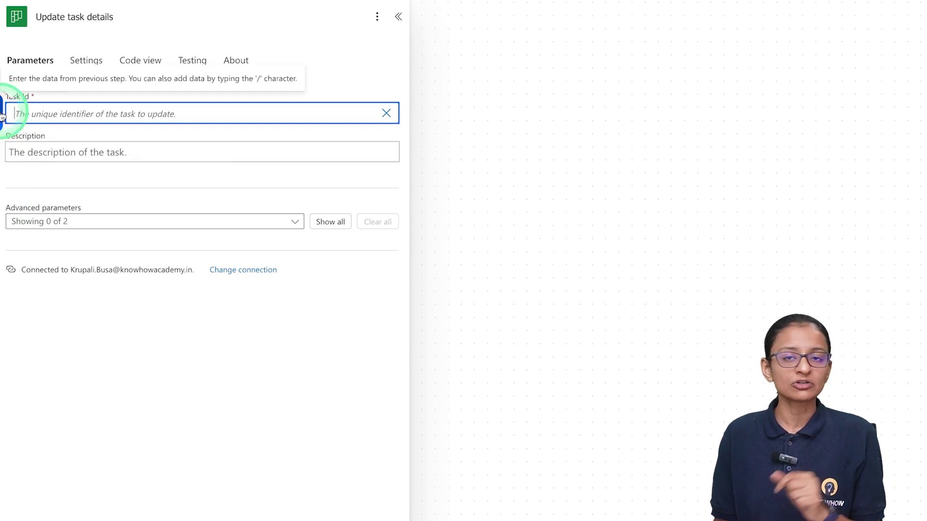
click(52, 118)
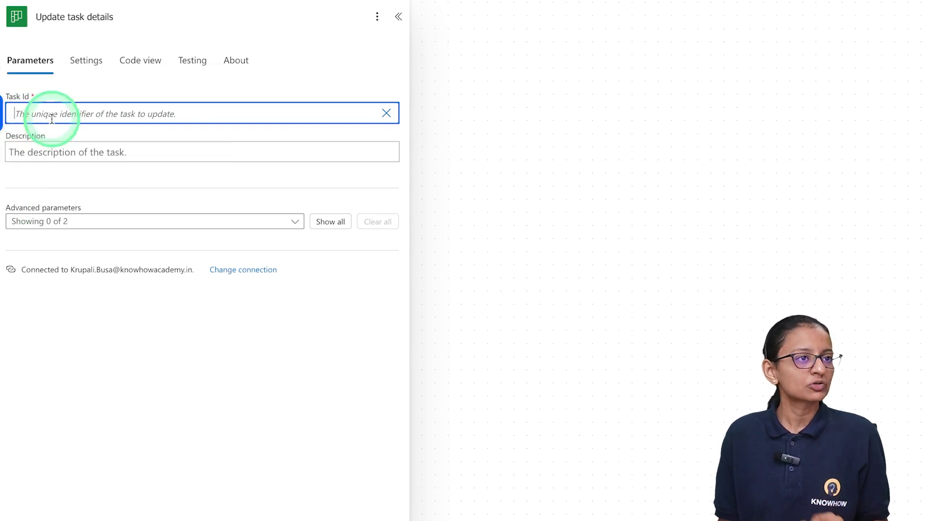
- Try to save the flow and switch to the classic designer
click(840, 67)
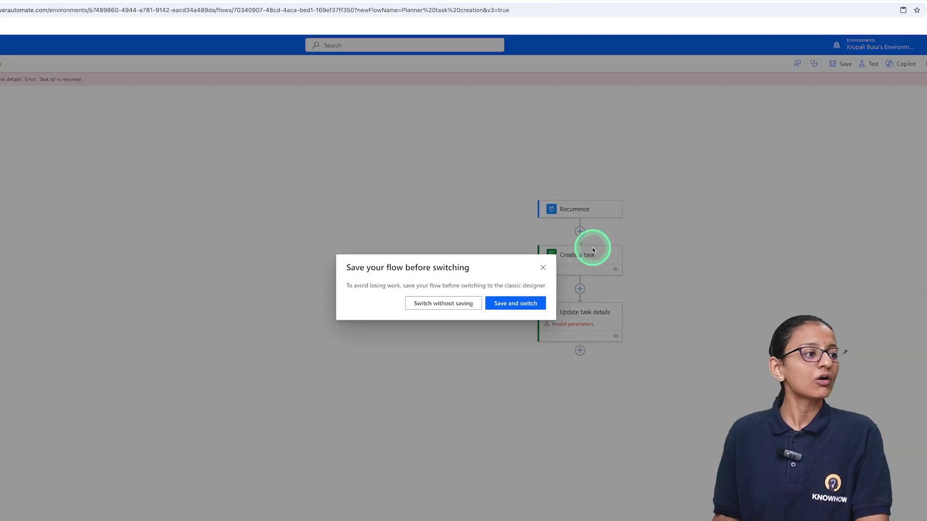
click(517, 302)
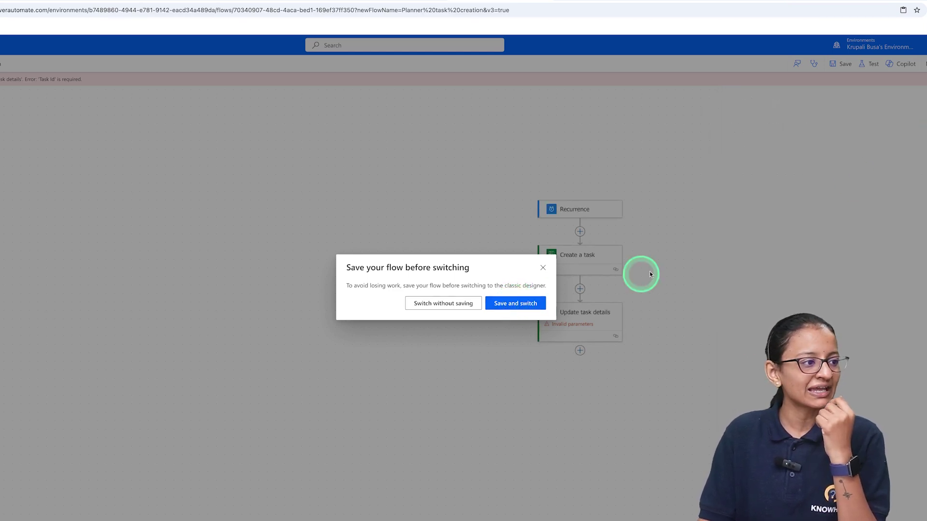
click(540, 269)
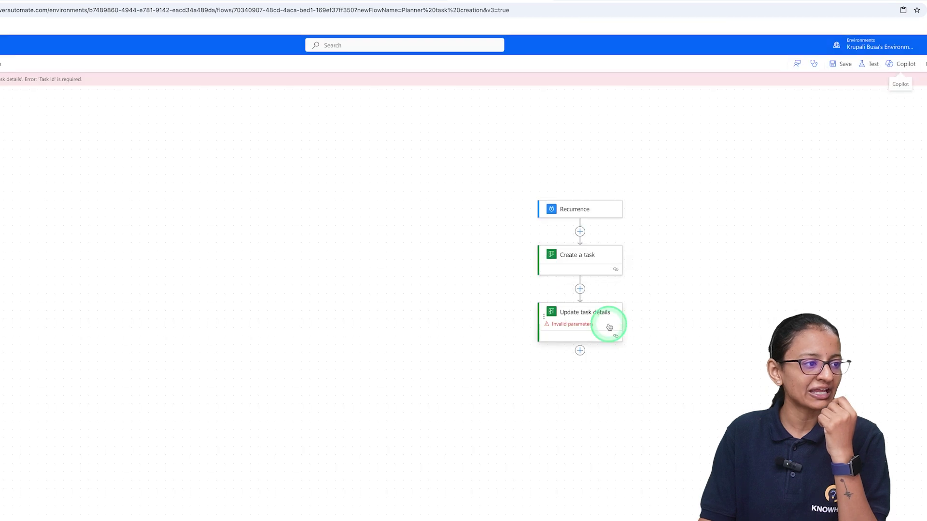
- Delete the Update task details action from the flow
click(470, 301)
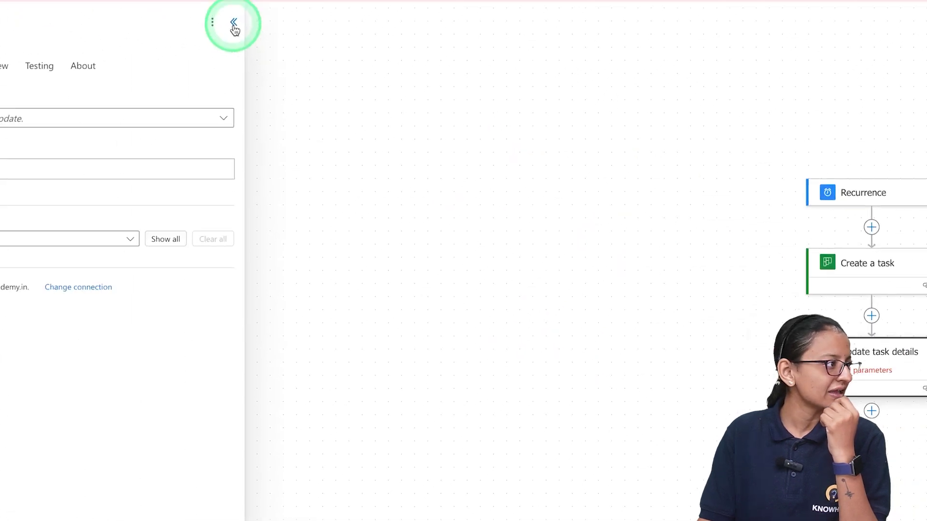
click(379, 51)
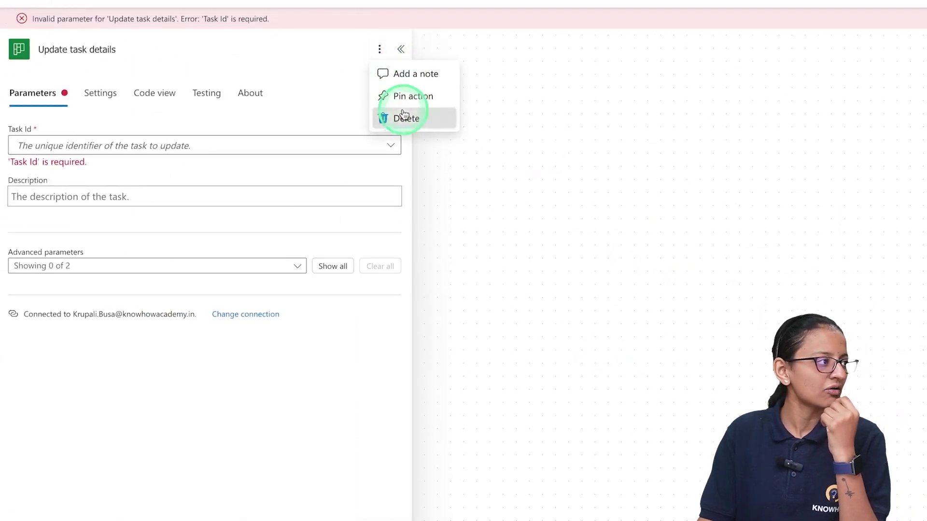
click(405, 116)
click(430, 381)
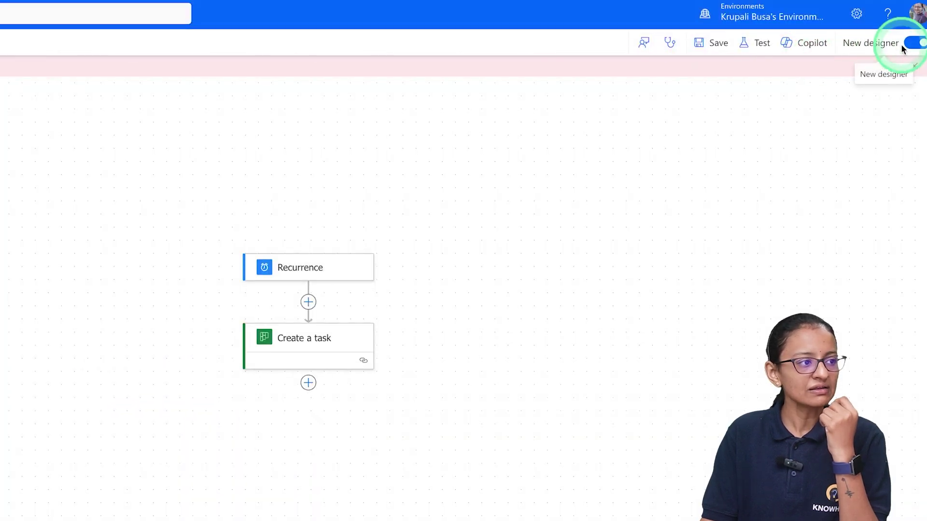
- Turn off the new designer and add Planner's Update task details action below Create a task in the classic designer
click(913, 43)
click(209, 414)
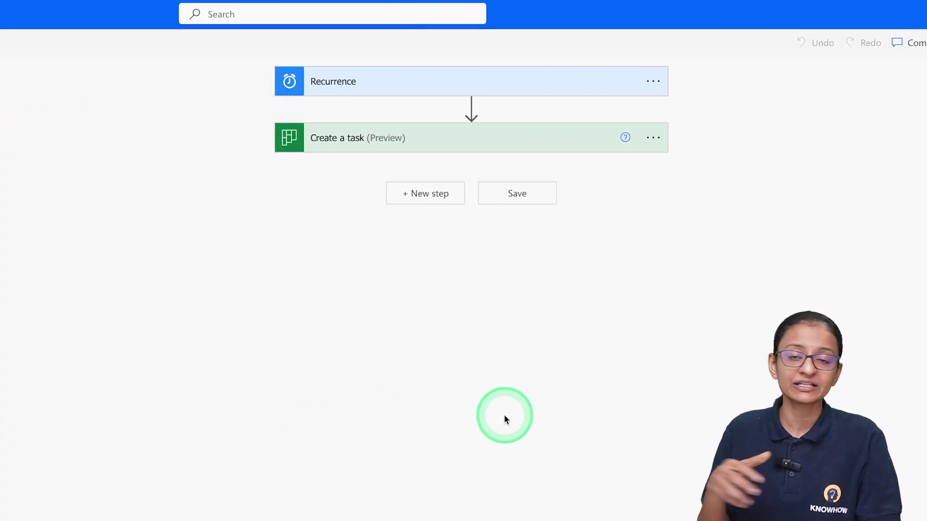
click(418, 198)
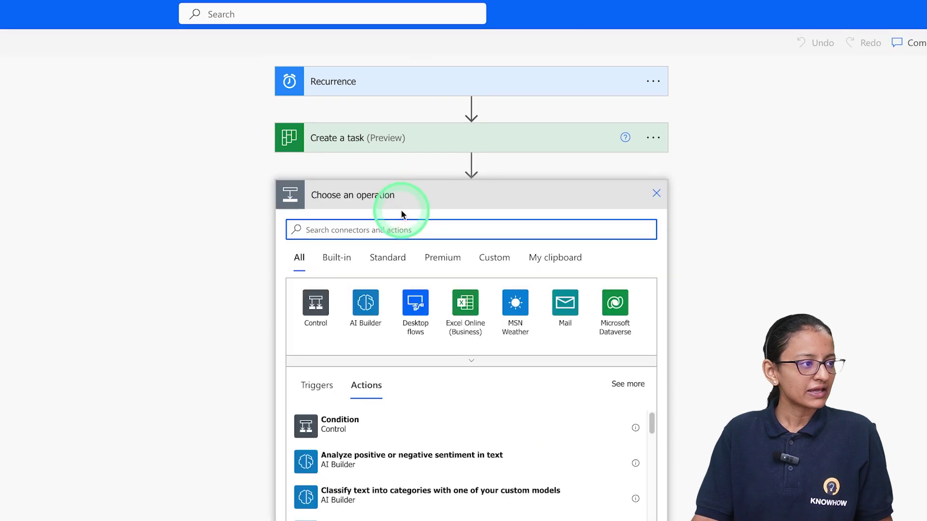
text(planner)
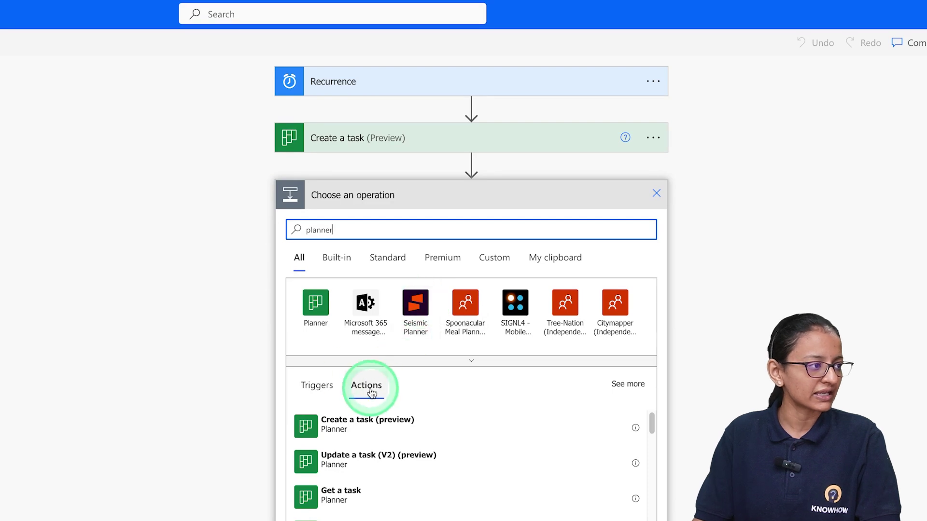
click(311, 304)
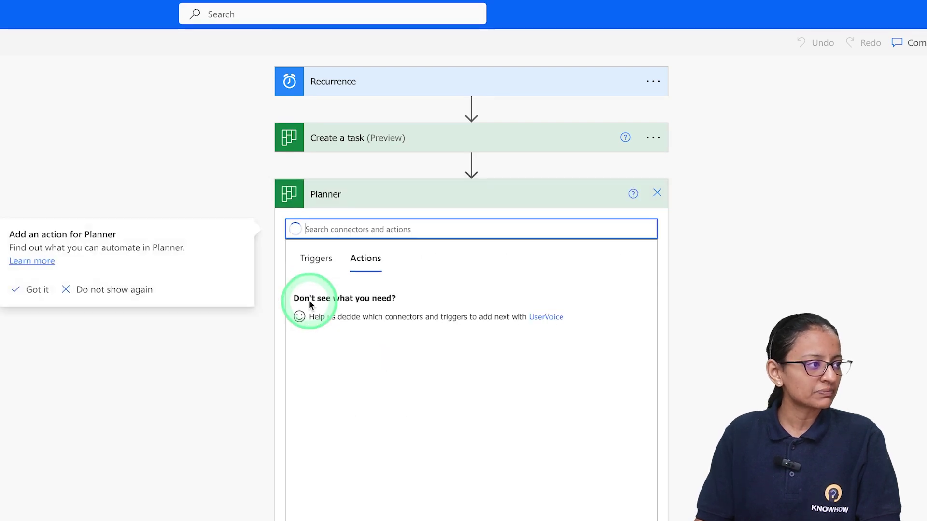
scroll(388, 405, down, 6)
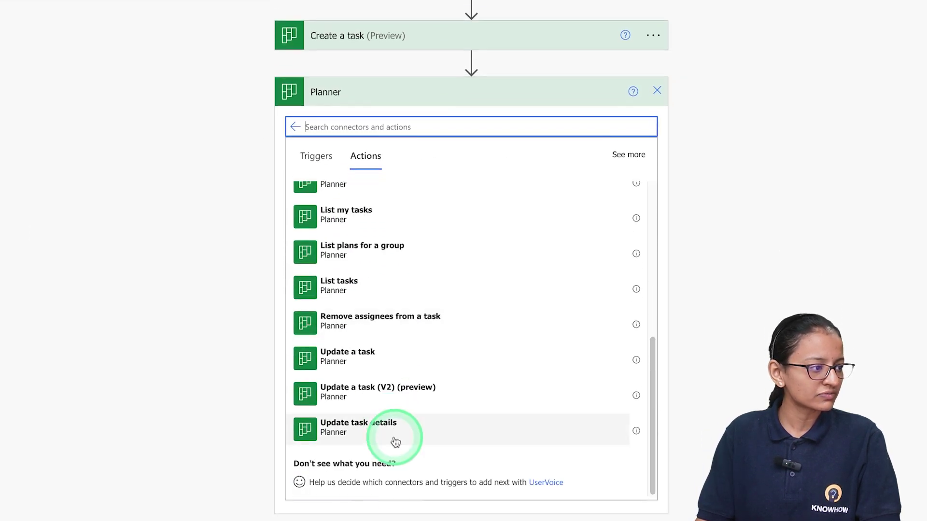
click(361, 432)
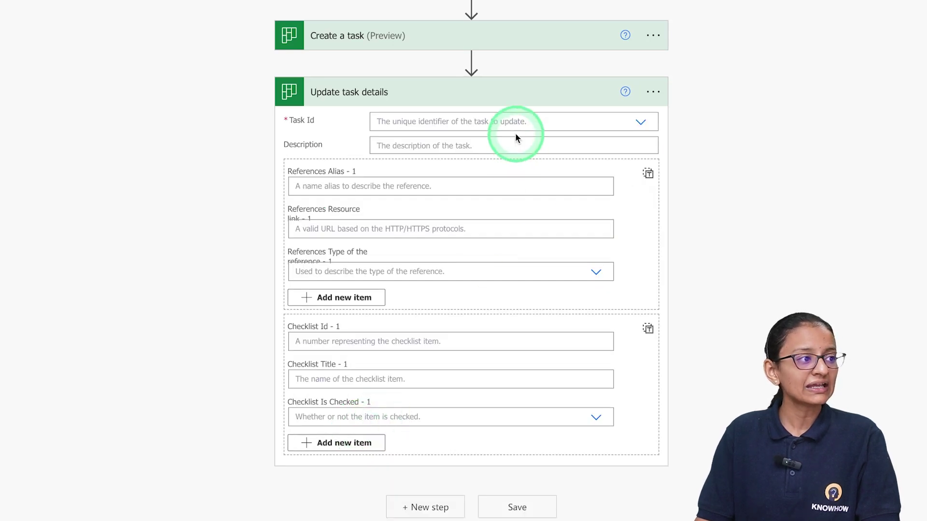
- Set the Task Id of Update task details to a custom value using the Id dynamic content from Create a task
click(639, 123)
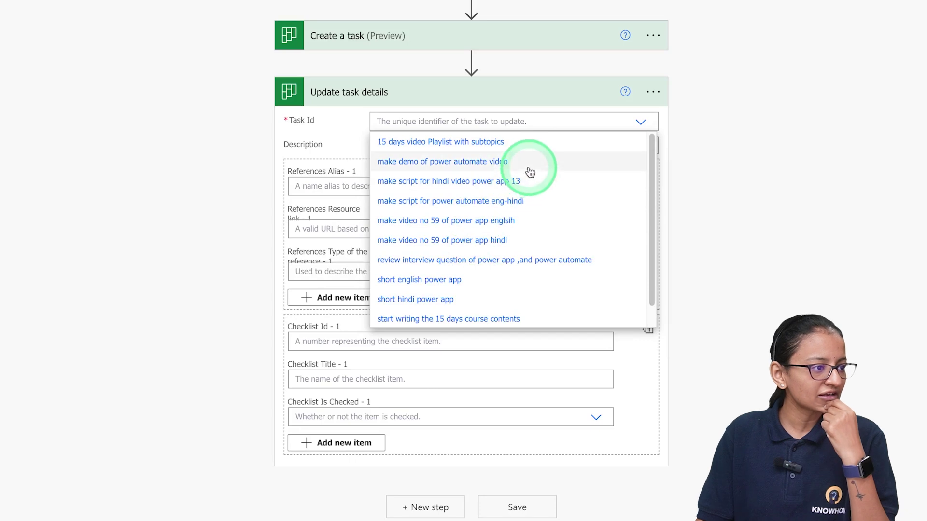
scroll(533, 261, down, 1)
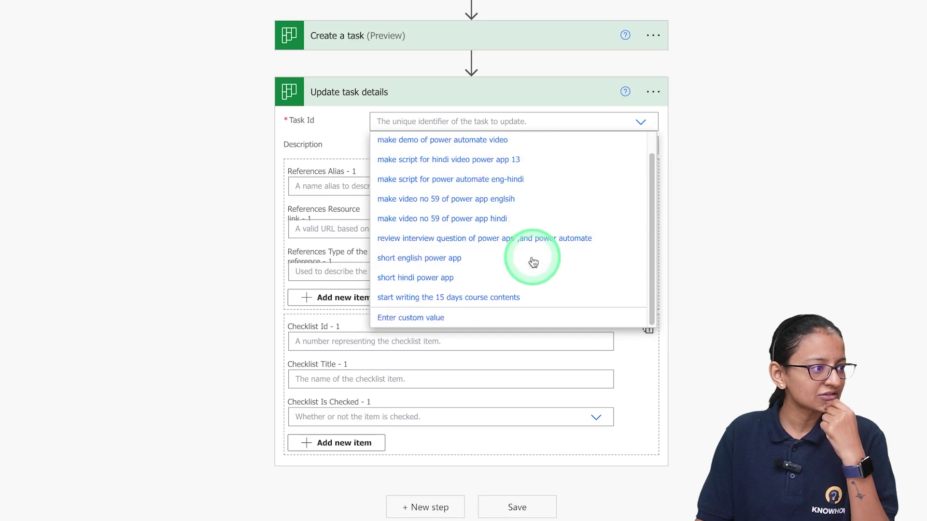
click(410, 319)
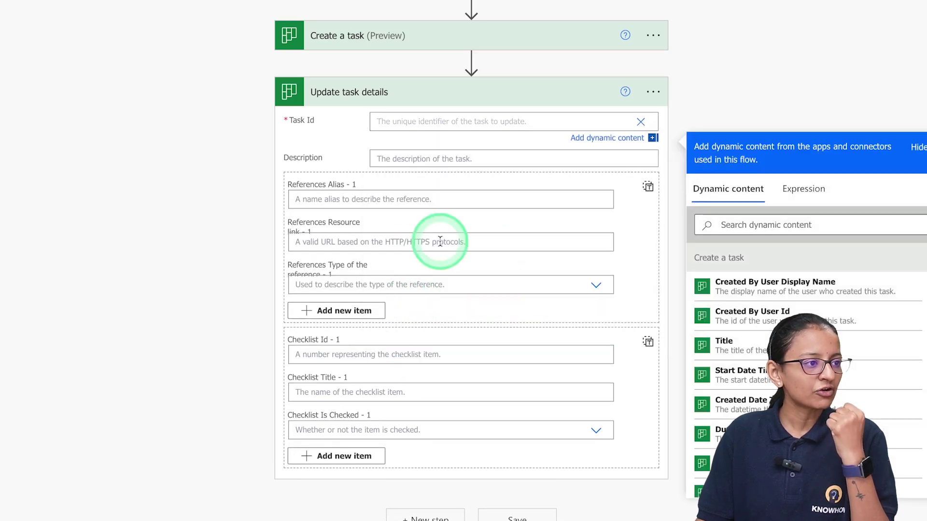
click(535, 224)
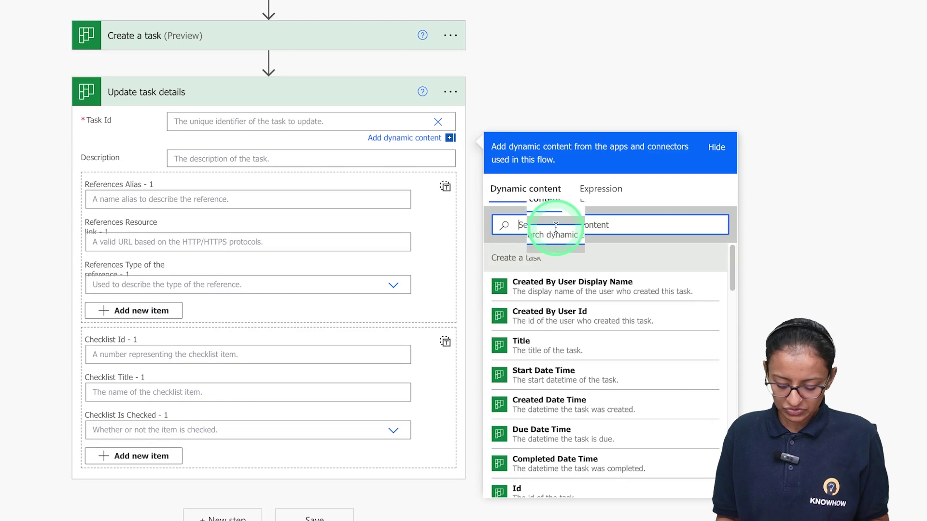
text(id)
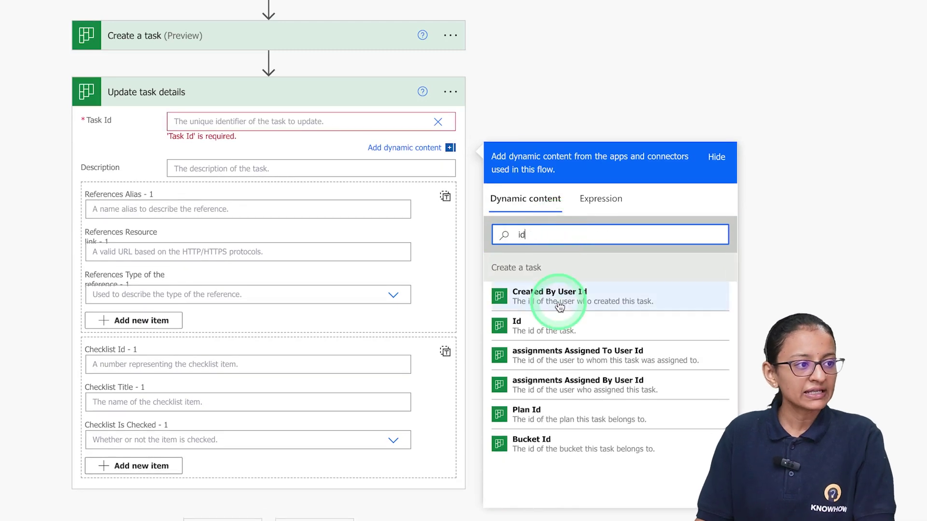
click(555, 326)
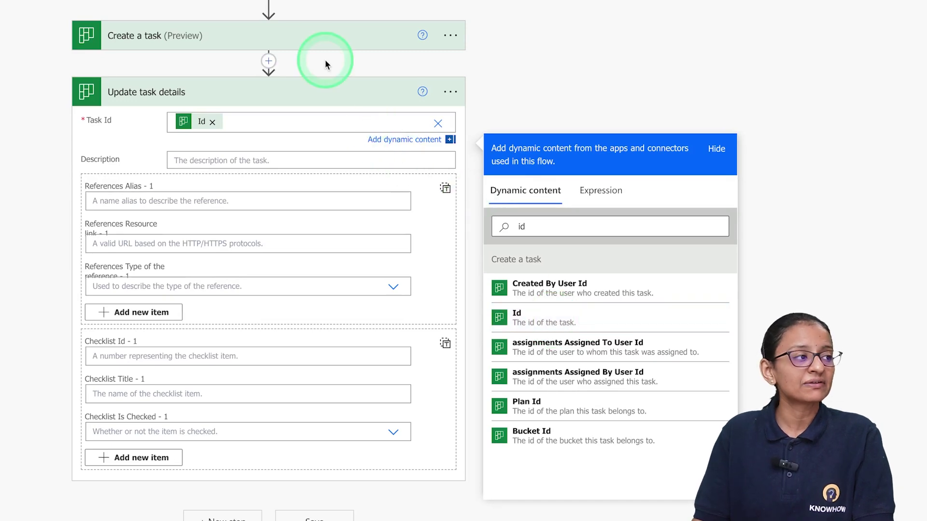
- Enter a description in Update task details stating that this is a test task, who created it (first name), and that it needs completing
click(242, 159)
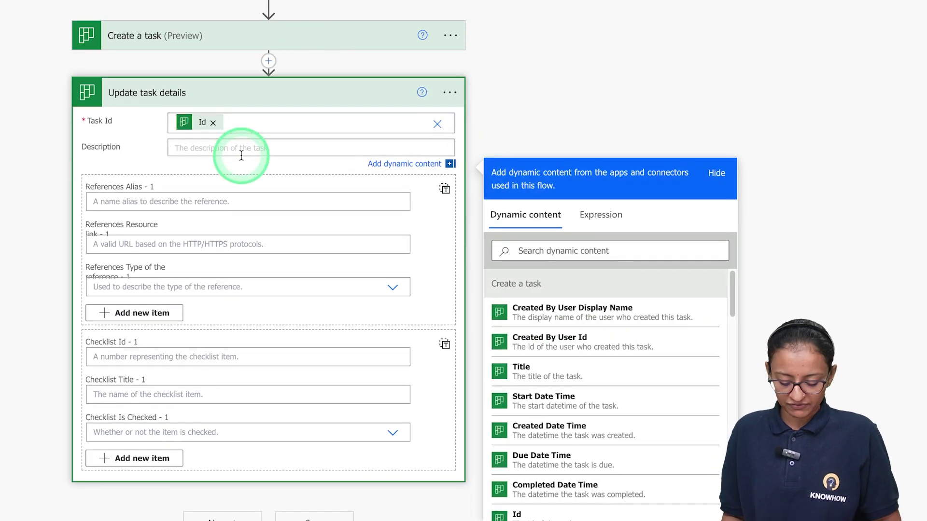
text(yp)
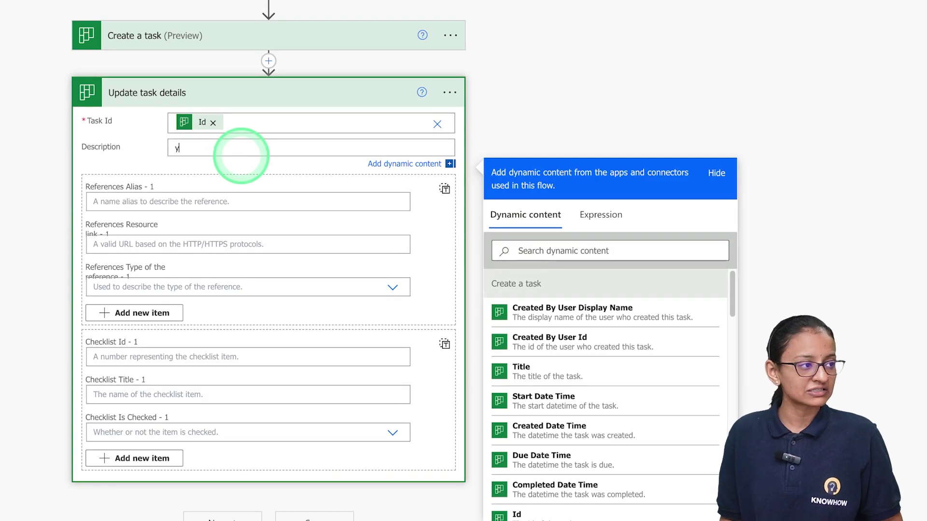
key(BackSpace)
key(BackSpace)
text(This is test task wh)
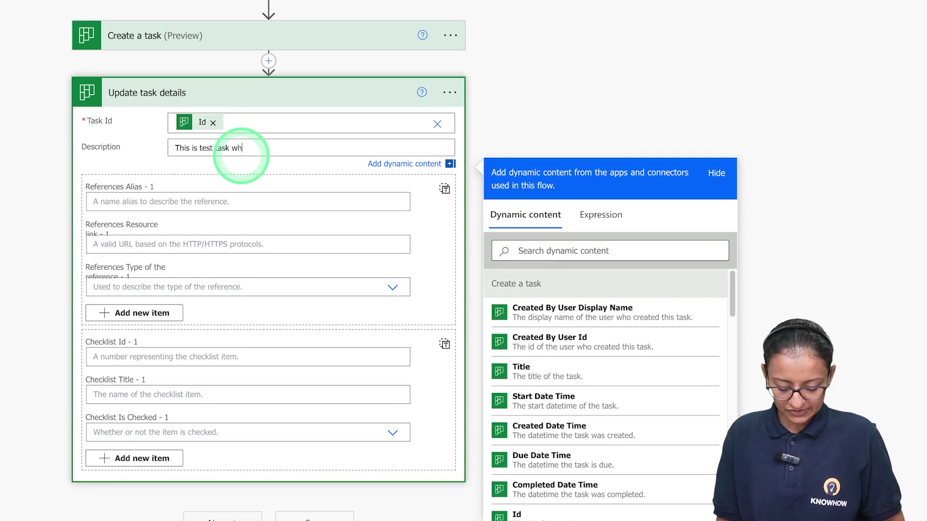
text(ich created by kr)
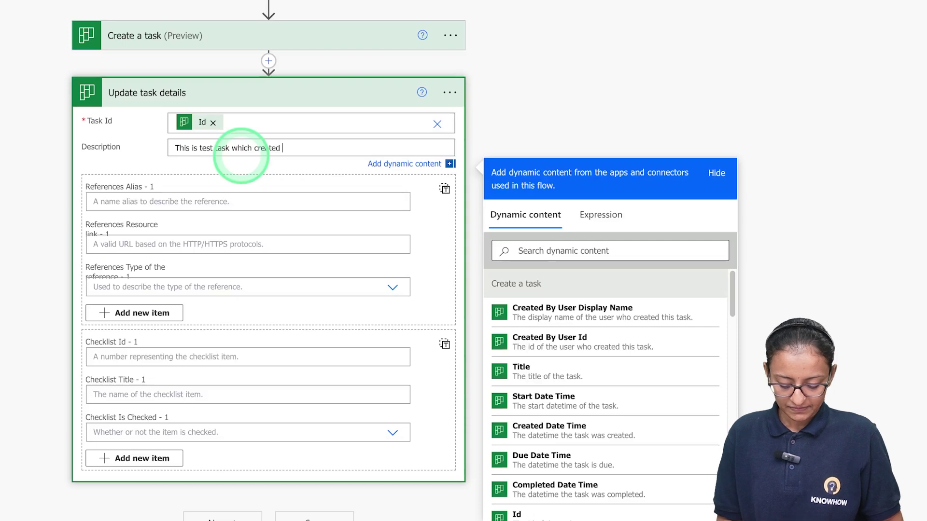
text(upali and you need to complete it)
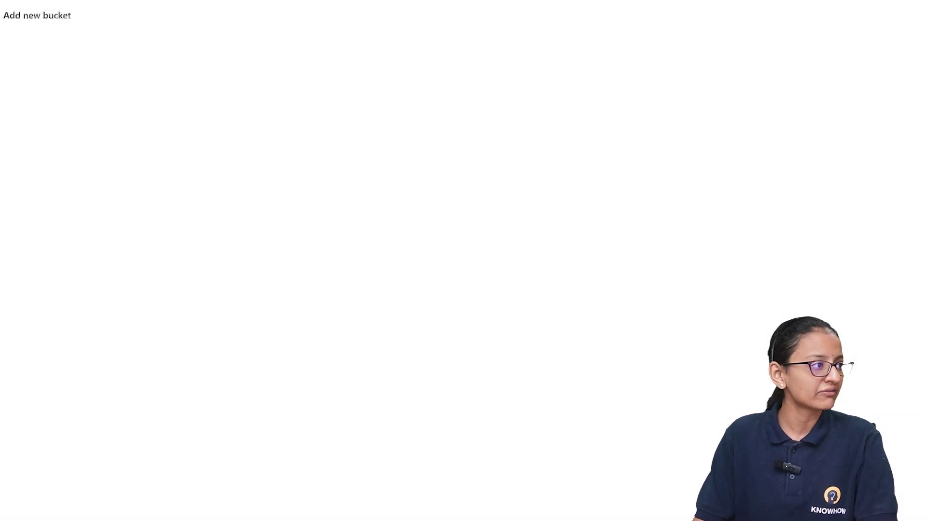
- Check the test task in Planner and fill in checklist item 1 with id "camera", title "check camera card space" and Is Checked set to No
click(269, 143)
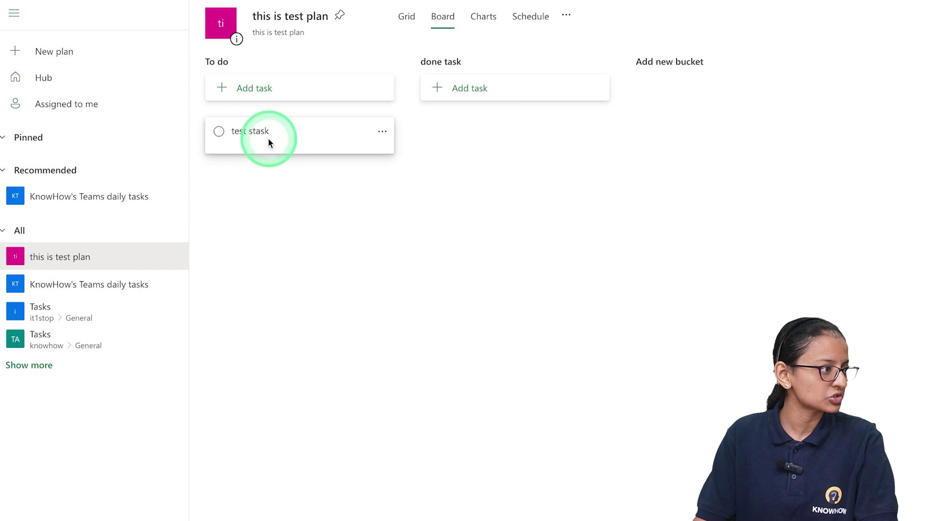
click(675, 442)
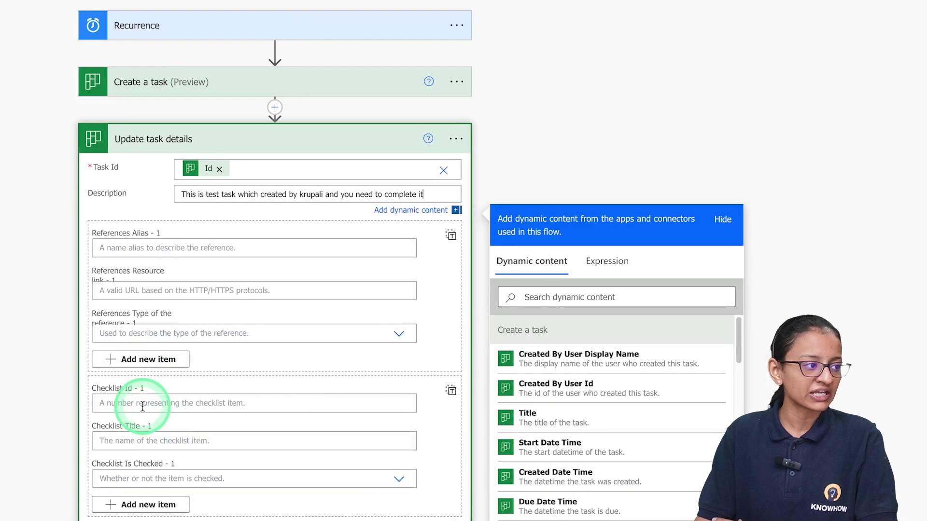
click(145, 403)
text(camera)
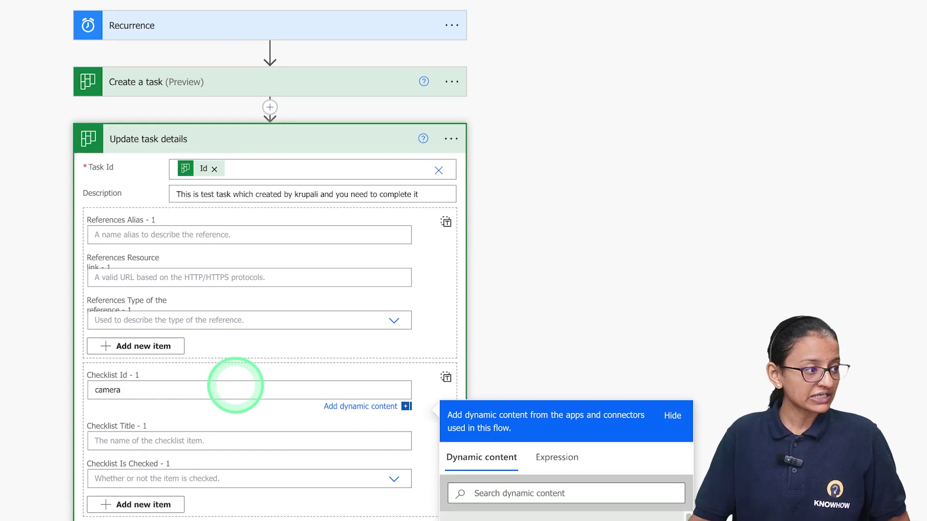
click(162, 441)
text(check camera)
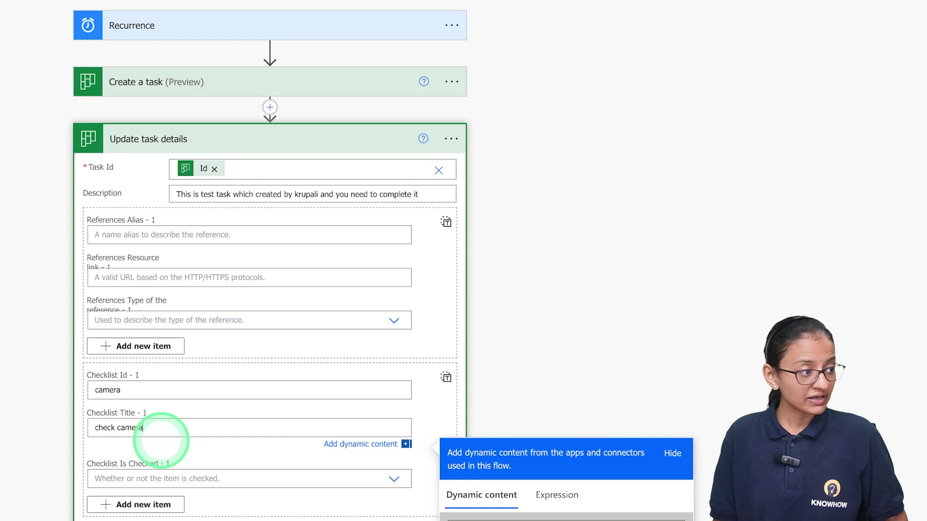
text( dard space)
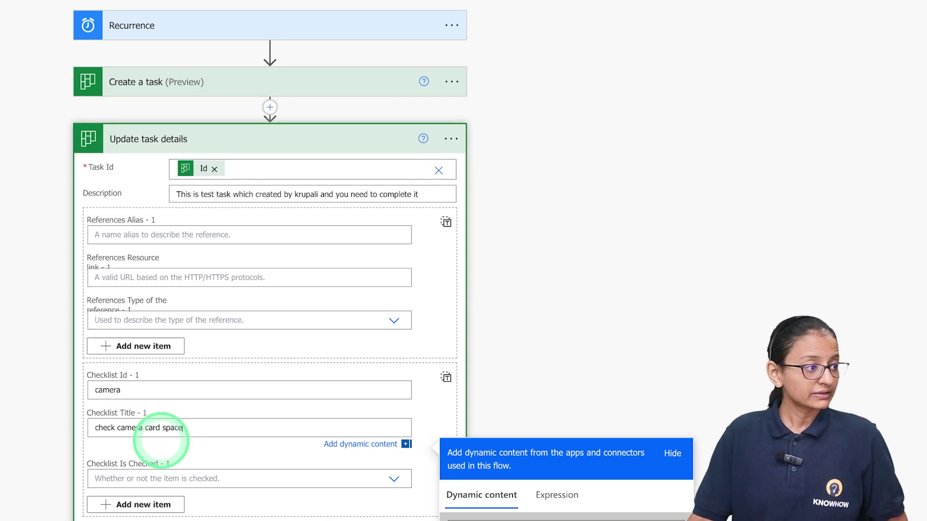
click(159, 480)
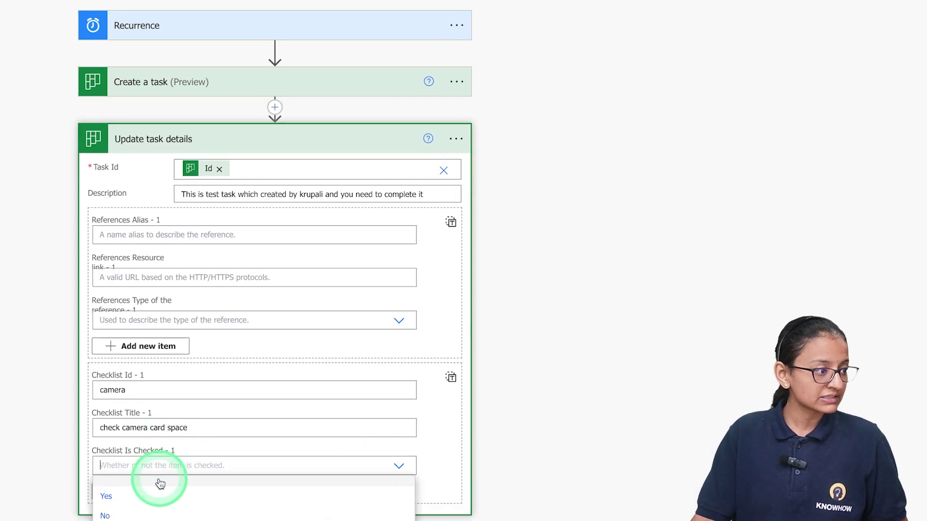
click(141, 515)
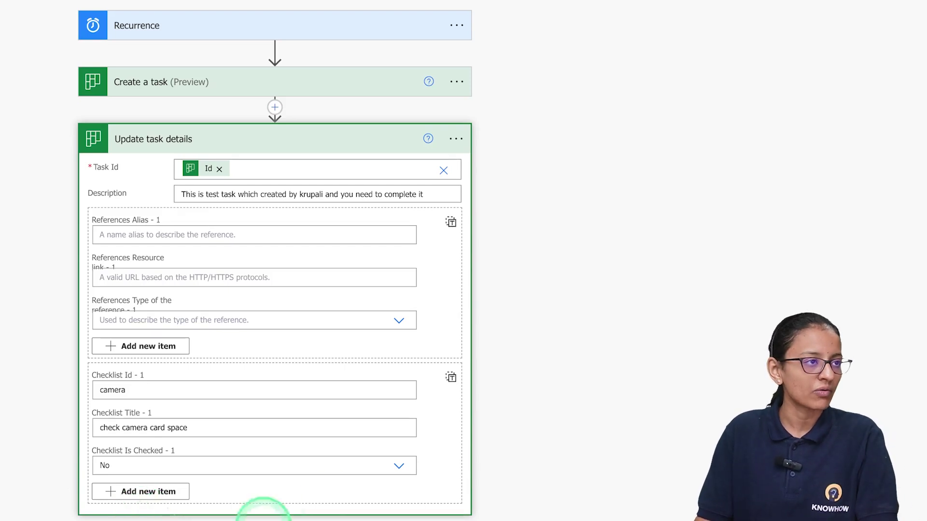
- Save the flow and view the details of the "test stask" task in Planner
click(787, 3)
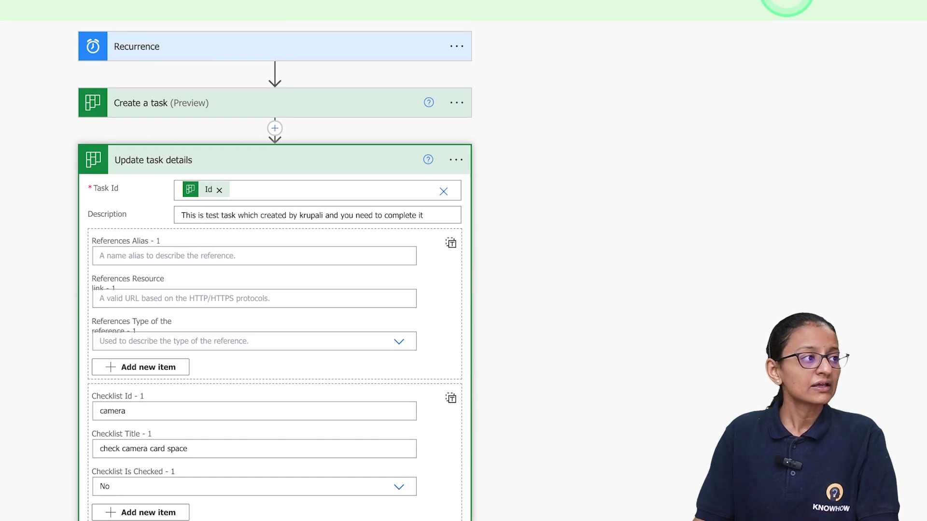
click(130, 109)
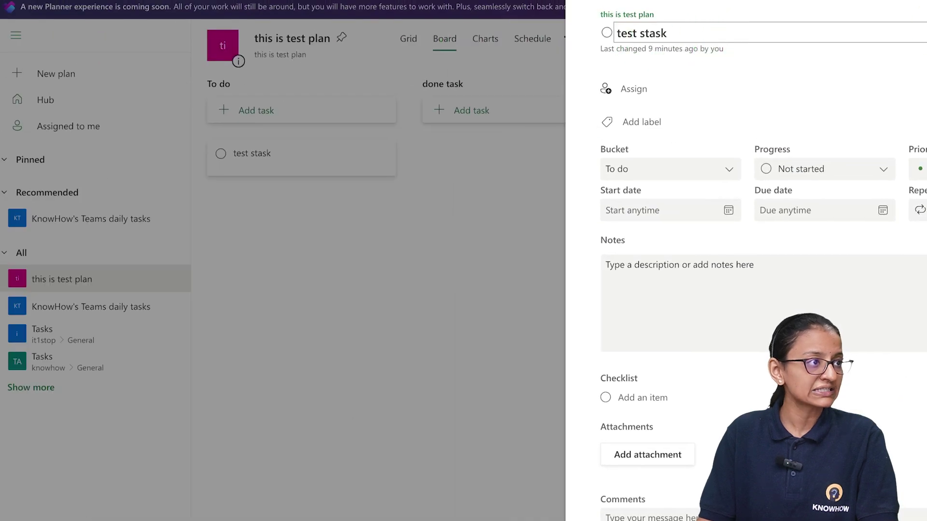
key(Escape)
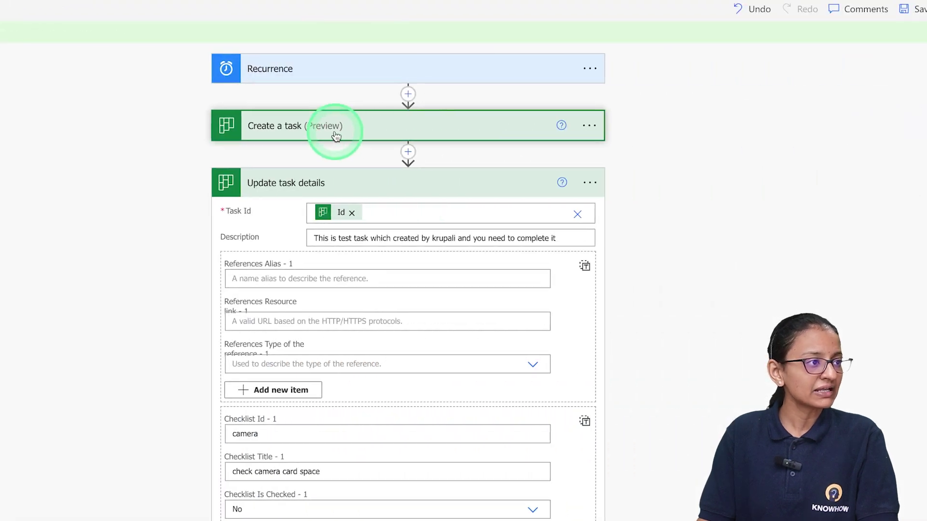
- Review the Create a task settings, run a test of the flow and inspect the Update task details action in the run
click(404, 133)
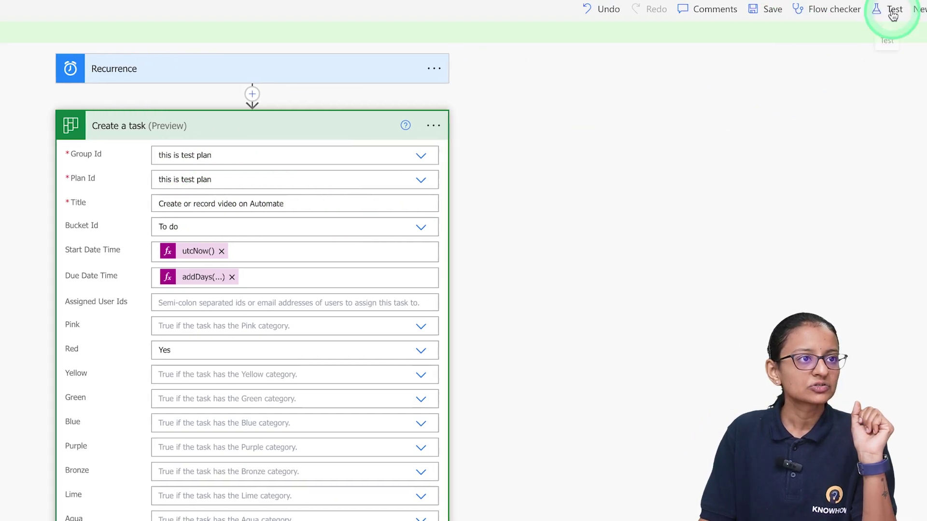
click(816, 17)
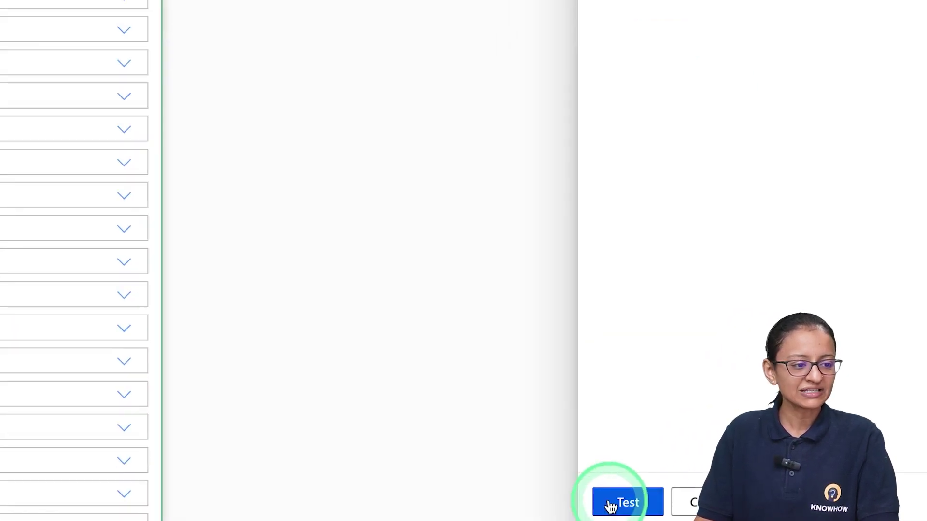
click(610, 505)
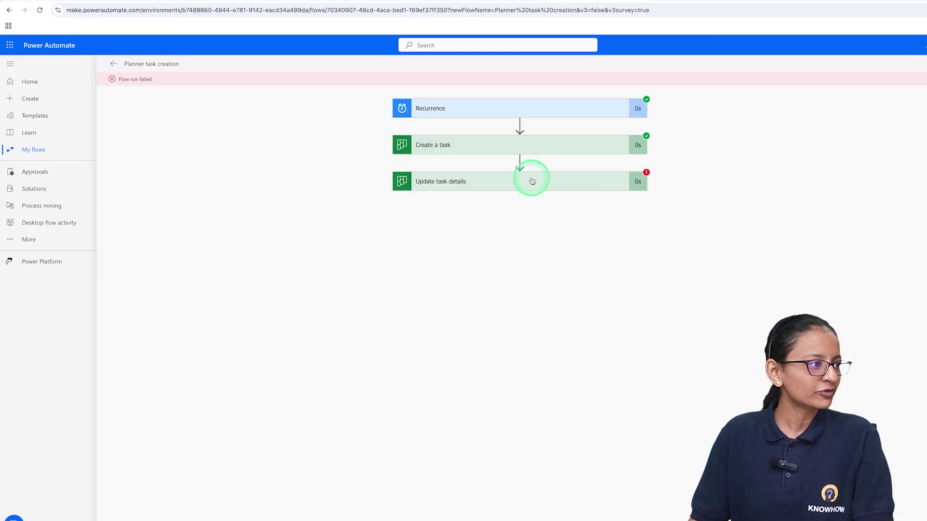
click(500, 187)
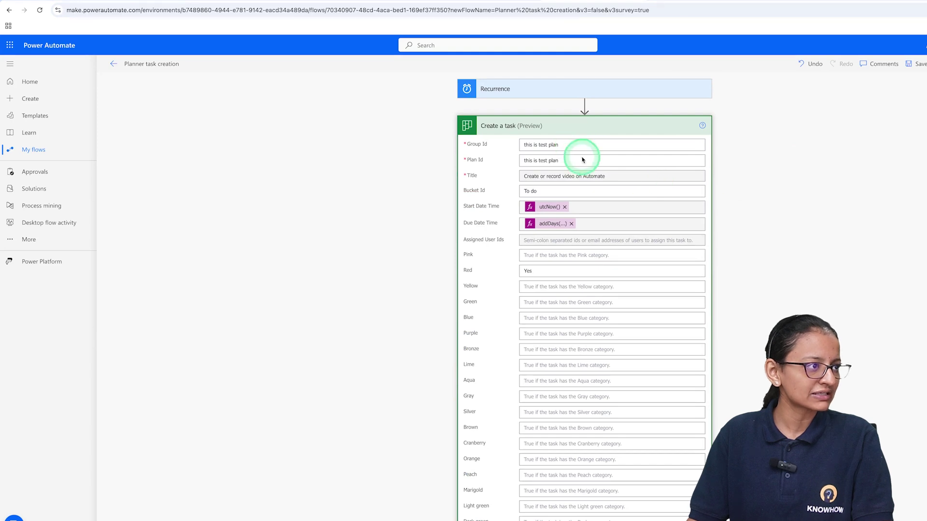
- Collapse Create a task and set Checklist Is Checked to Yes in Update task details
click(622, 124)
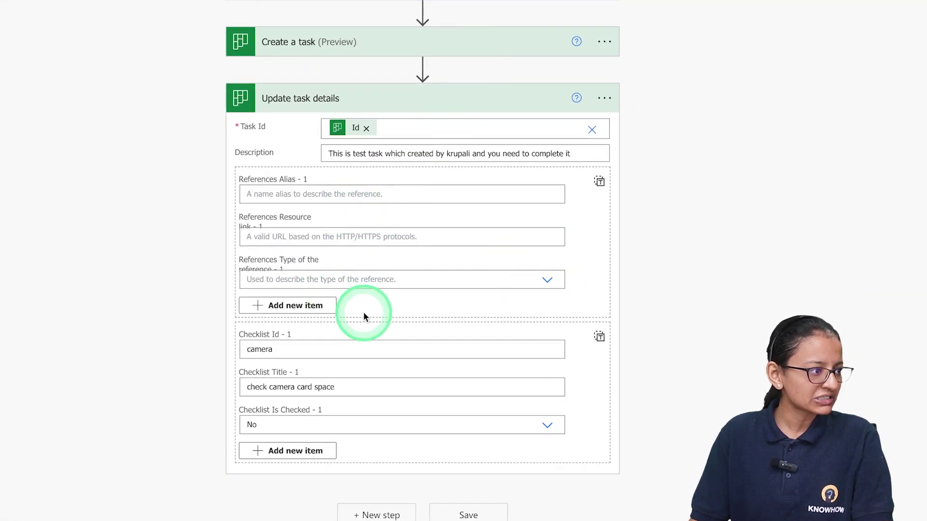
click(255, 425)
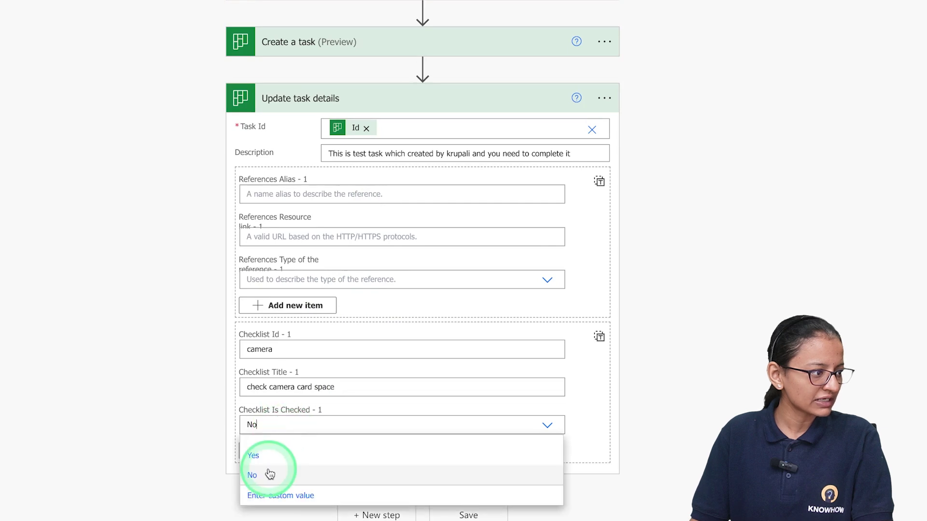
click(260, 456)
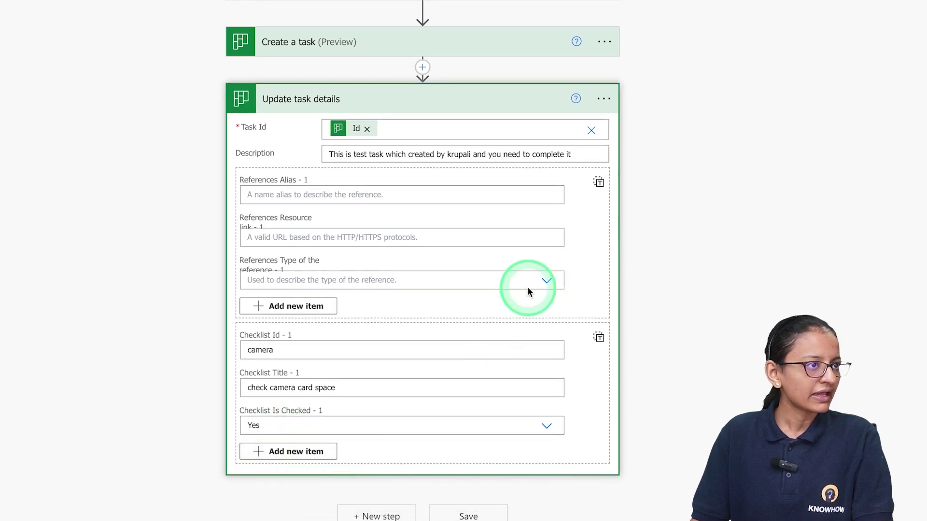
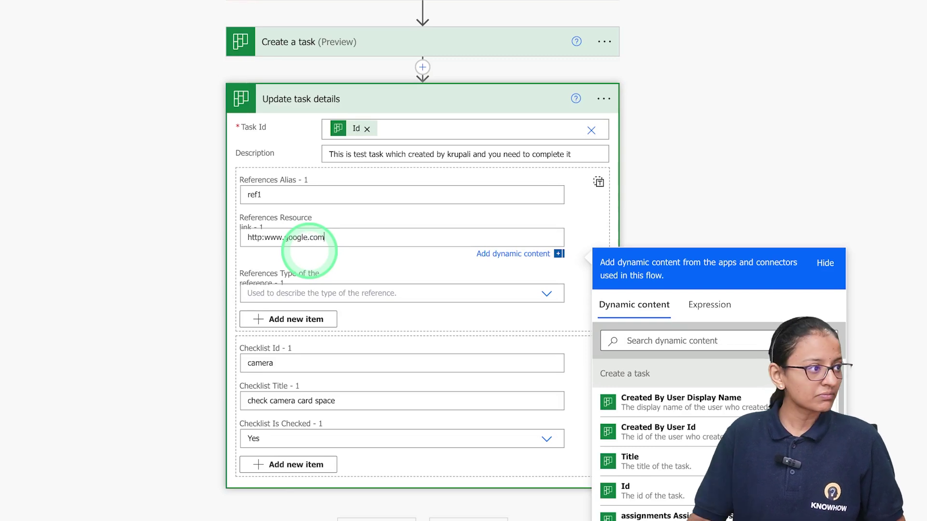
click(313, 295)
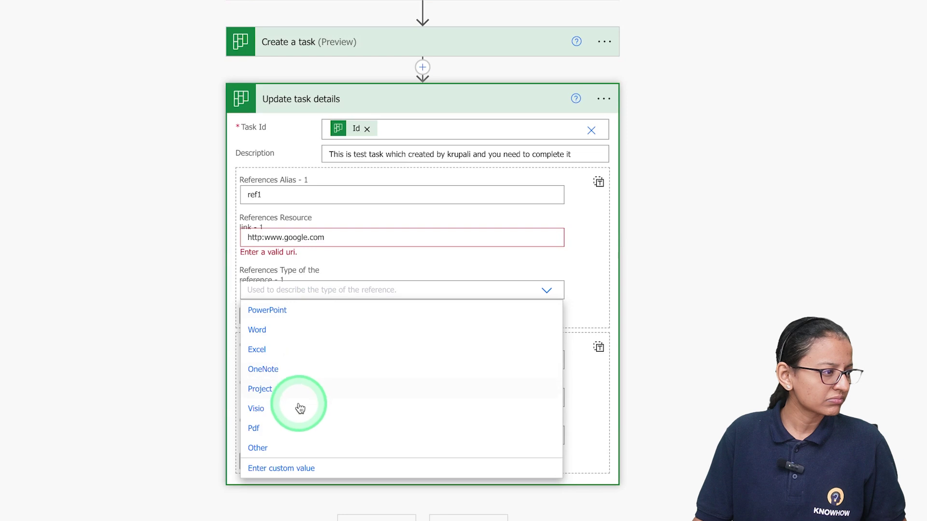
click(292, 448)
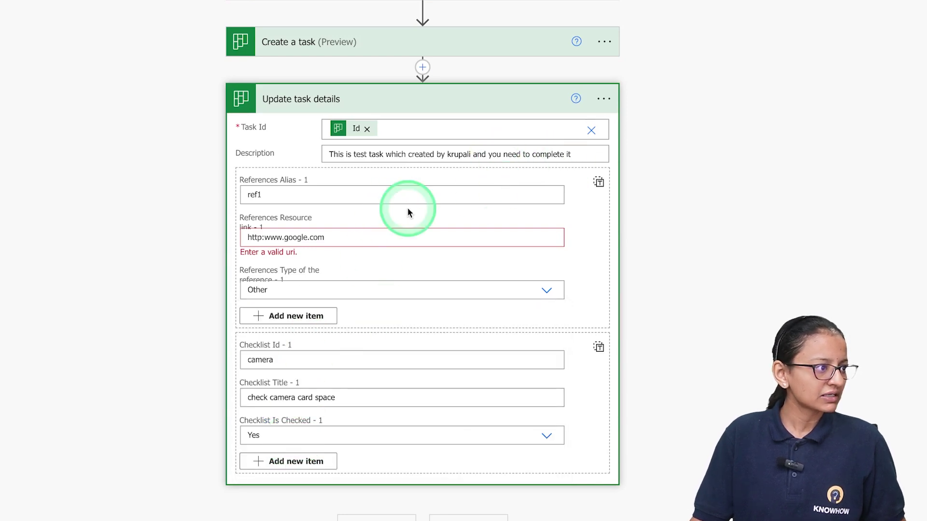
click(333, 237)
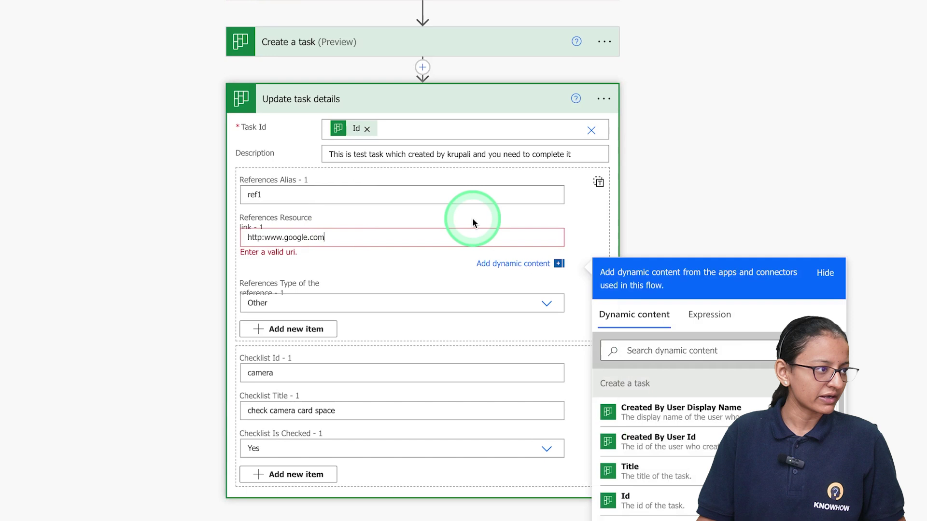
text(kmow)
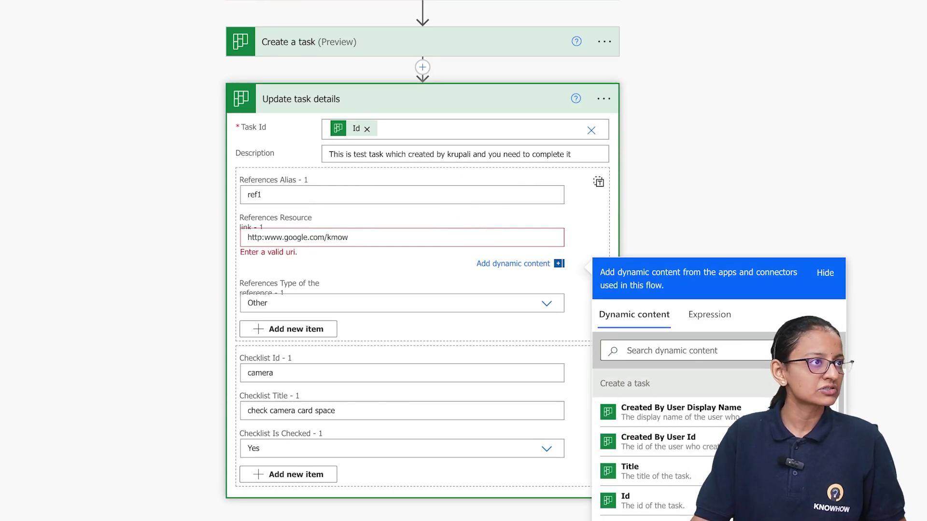
- Search the web for KnowHow Academy in a new browser tab, open its website and copy the site's address
key(ctrl+t)
click(639, 10)
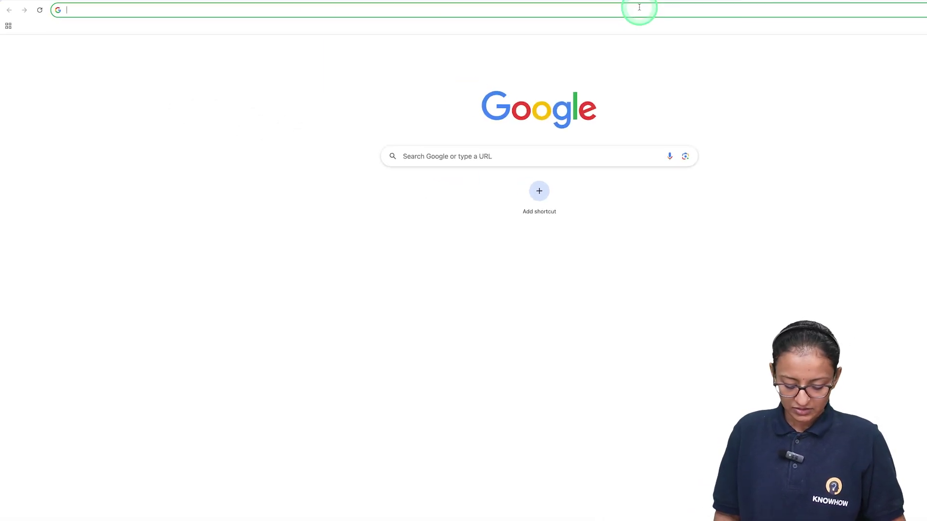
text(knowhowa)
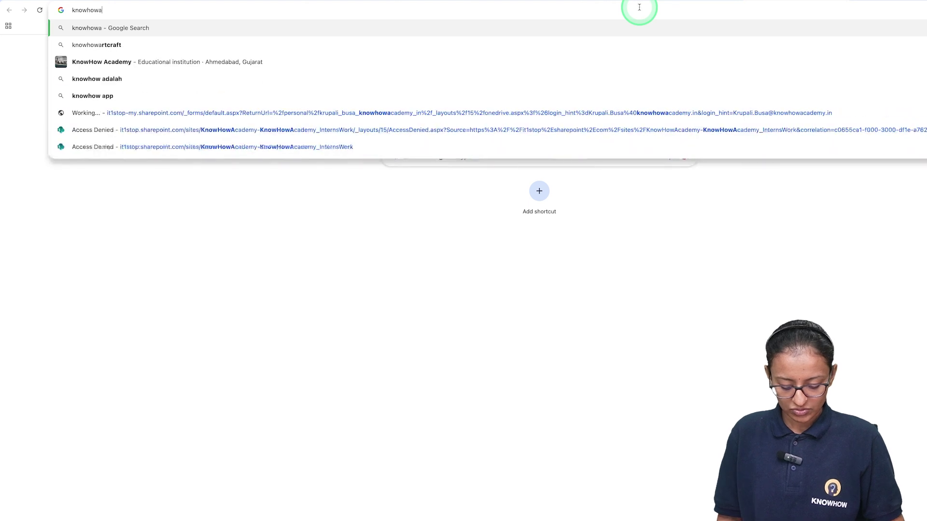
text(cadewmy)
key(Return)
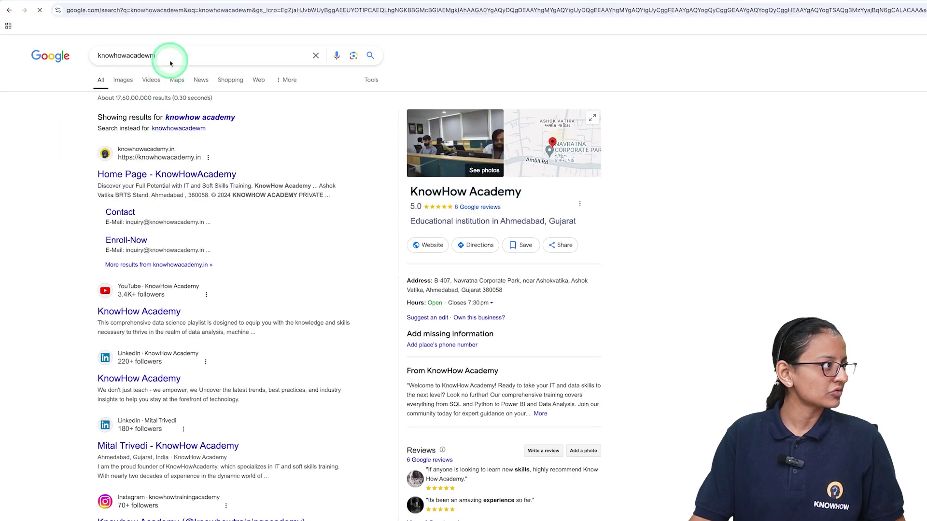
click(146, 10)
key(ctrl+c)
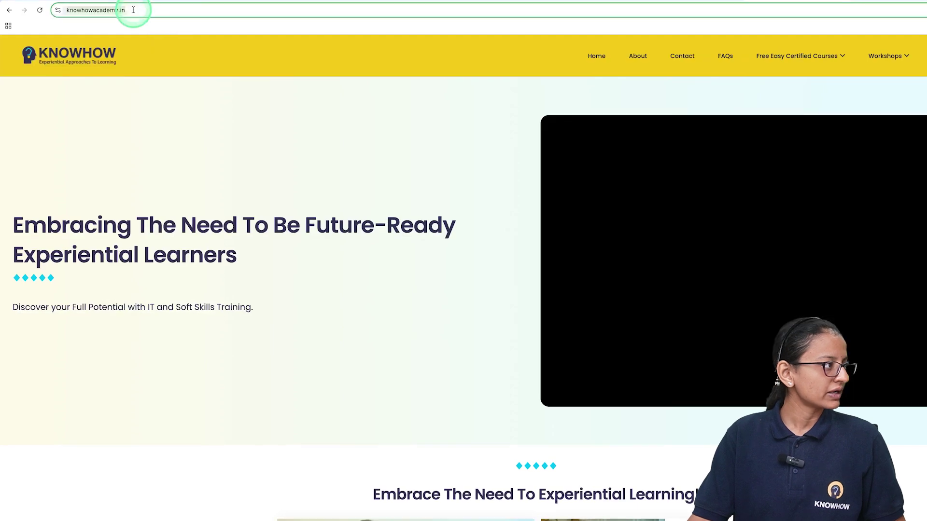
right_click(114, 11)
click(131, 78)
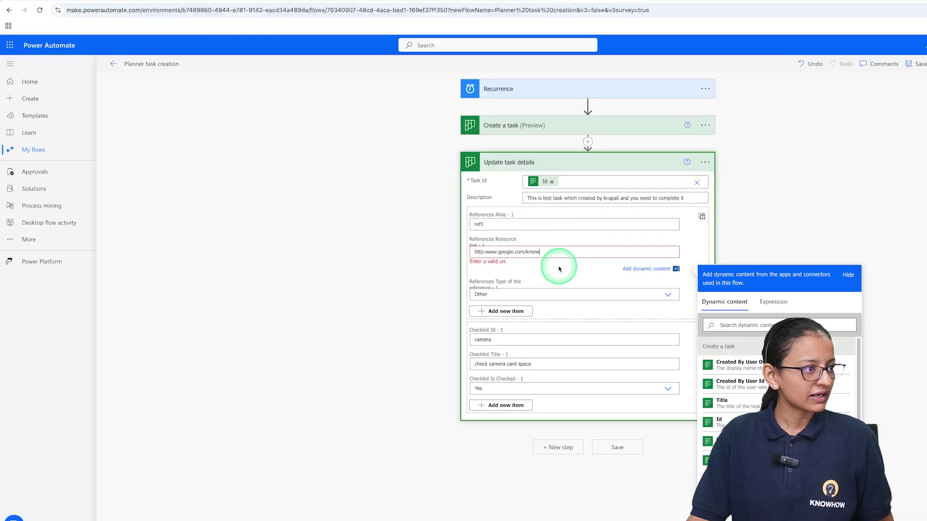
drag(554, 251, 446, 250)
key(ctrl+v)
click(779, 141)
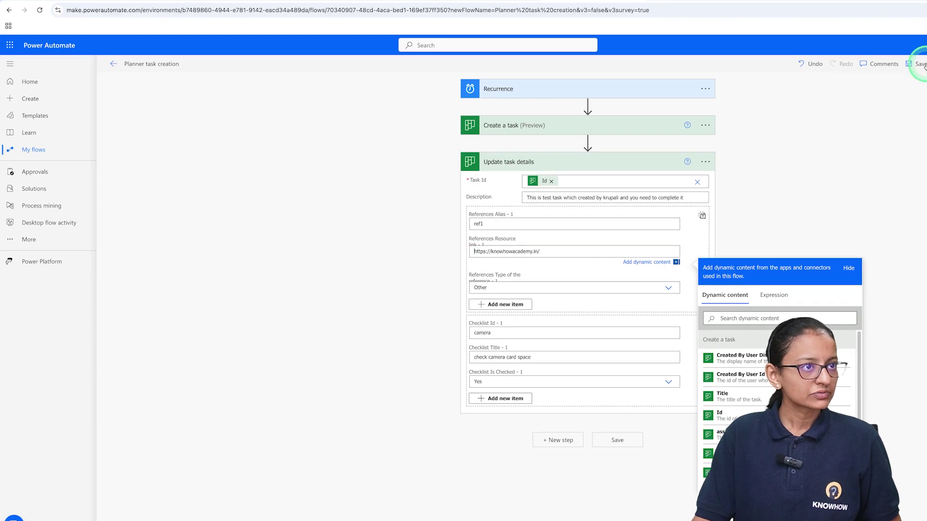
click(919, 65)
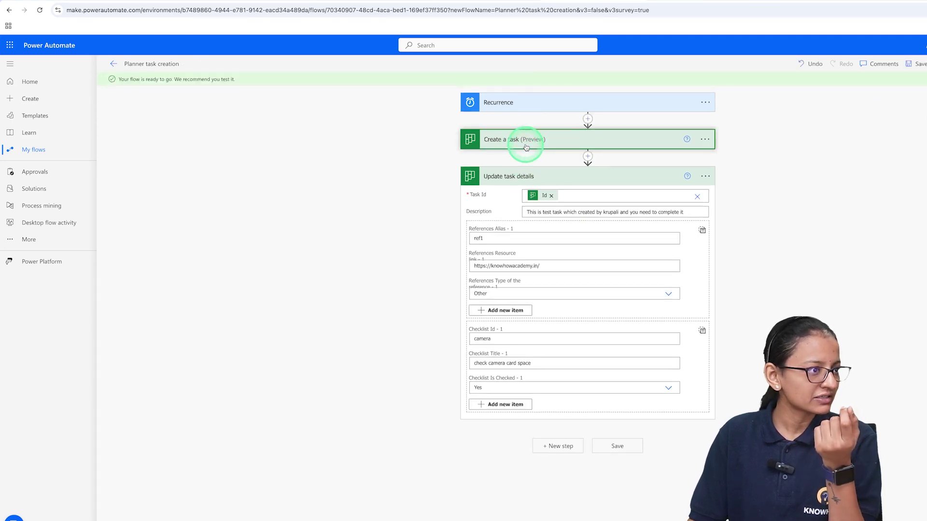
- Expand the Create a task action and review its settings together with those of Update task details
click(526, 145)
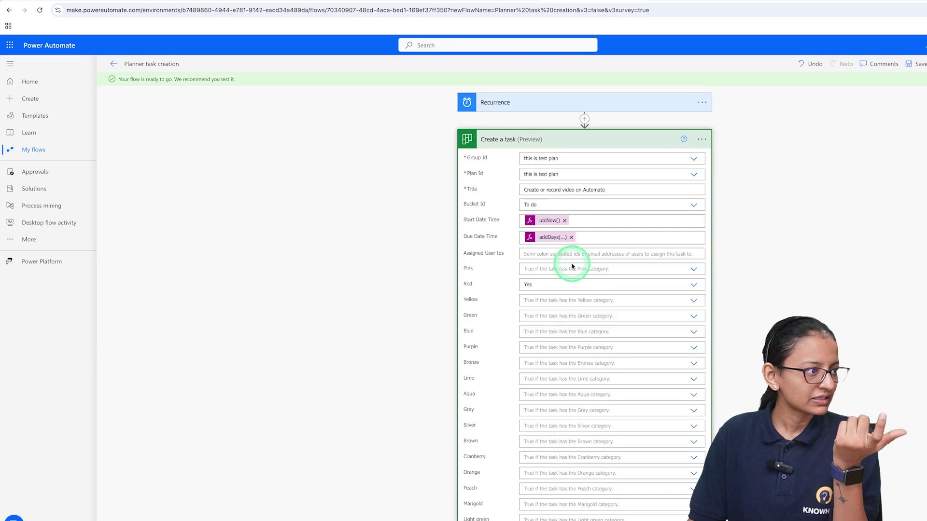
click(875, 64)
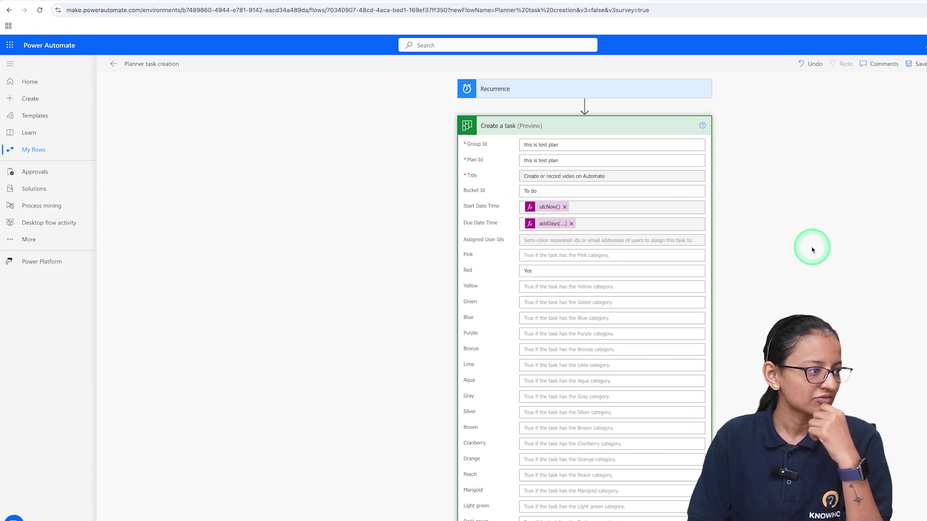
scroll(811, 247, down, 8)
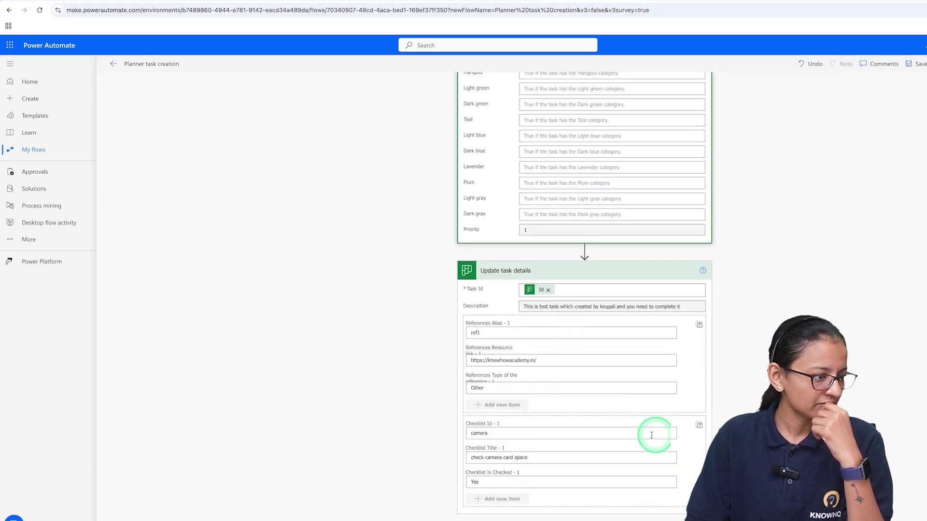
- Clear the Checklist Id of checklist item 1 in Update task details, and save and test the flow
click(560, 433)
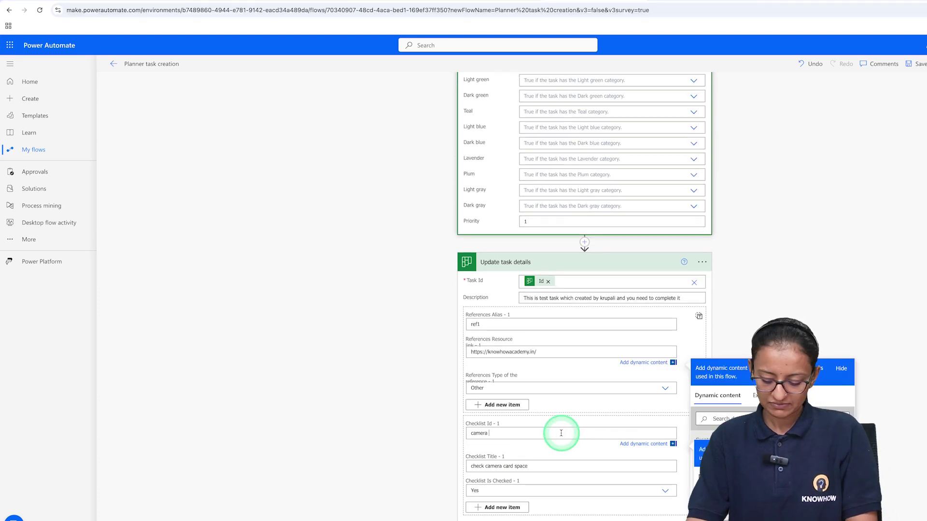
key(BackSpace)
key(BackSpace)
key(BackSpace)
key(BackSpace)
key(BackSpace)
key(BackSpace)
key(BackSpace)
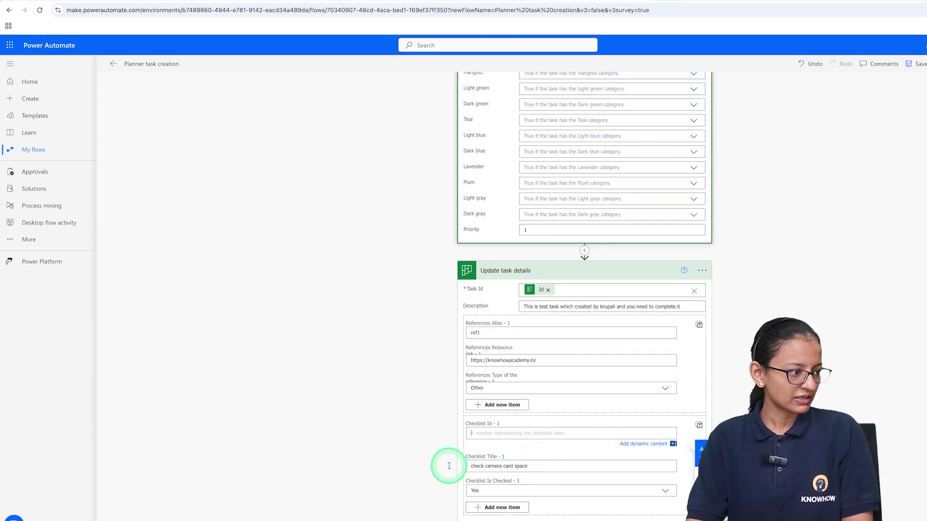
click(643, 310)
click(914, 64)
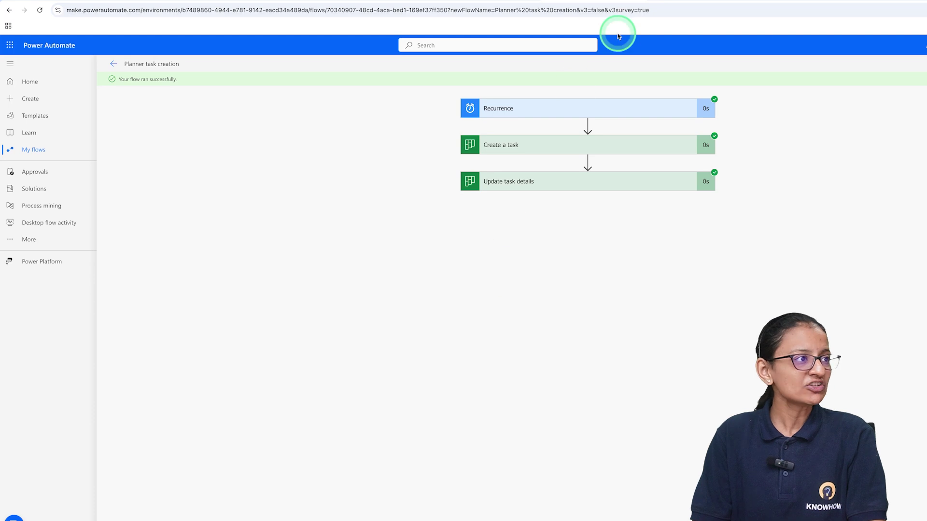
- Switch to Planner and view the details of the "Create or record video on Automate" task in the To do bucket
click(681, 2)
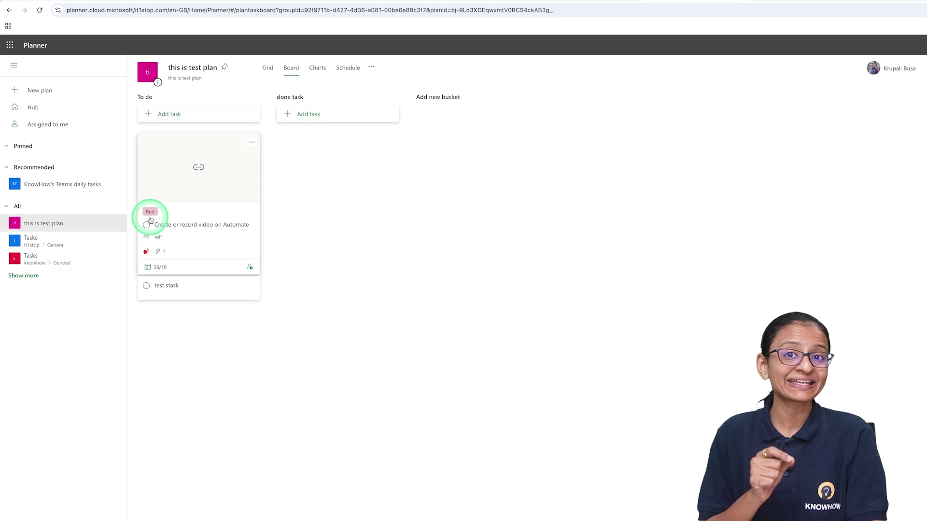
click(199, 184)
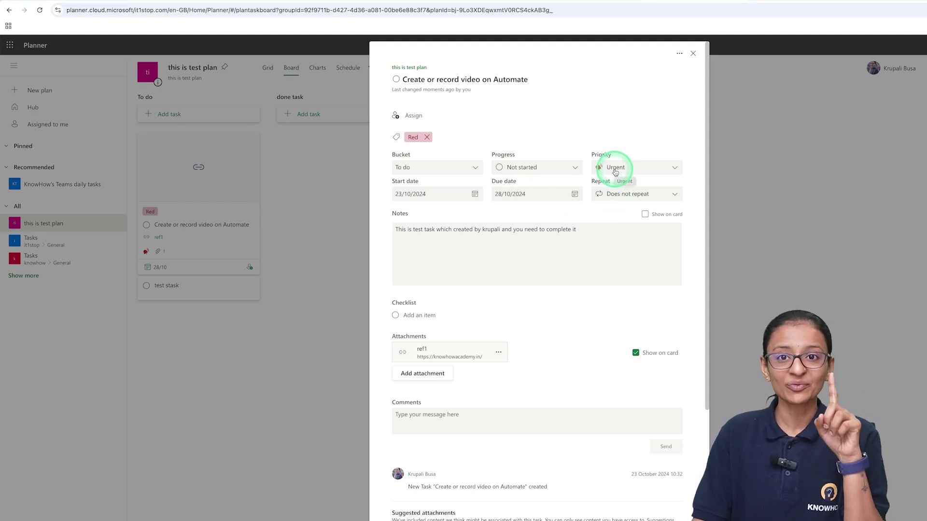
click(440, 269)
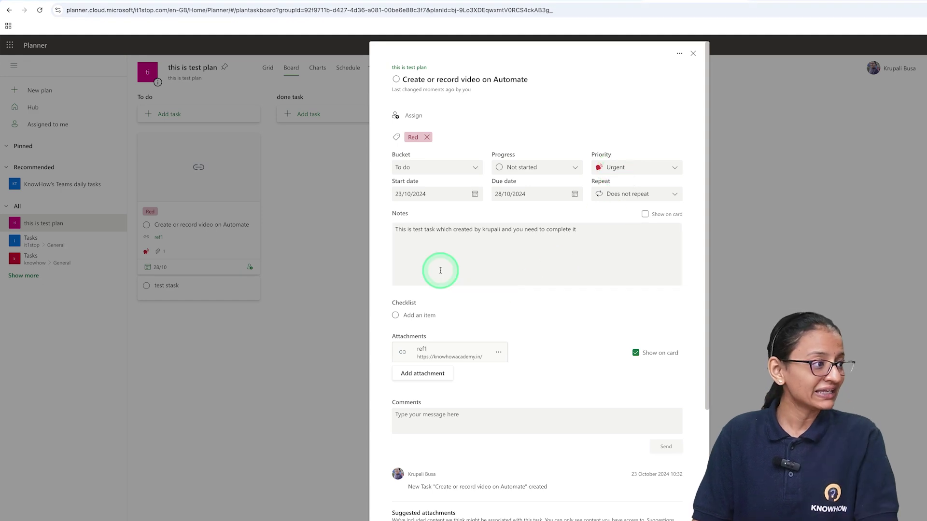